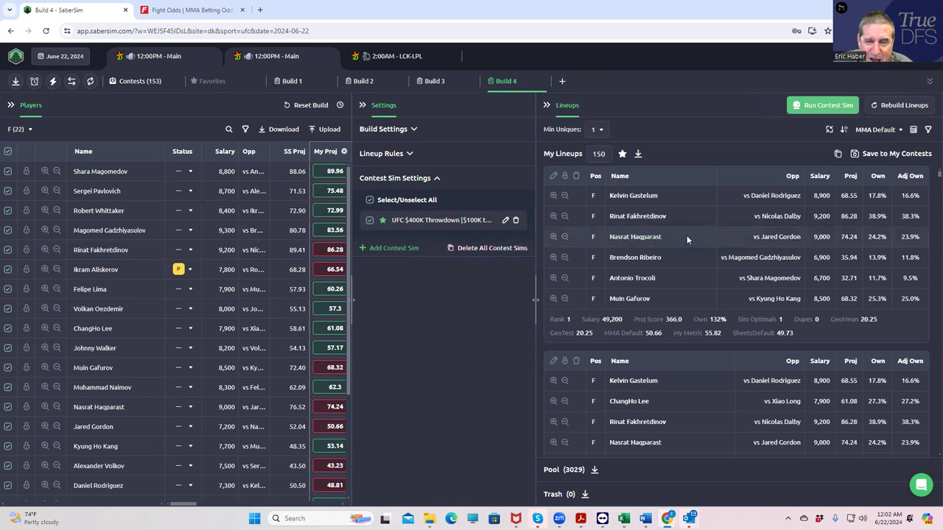
Review the formula behind the MMA Default lineup metric and close it without changes
{"action": "left_click", "coordinate": [900, 133]}
{"action": "left_click", "coordinate": [843, 150]}
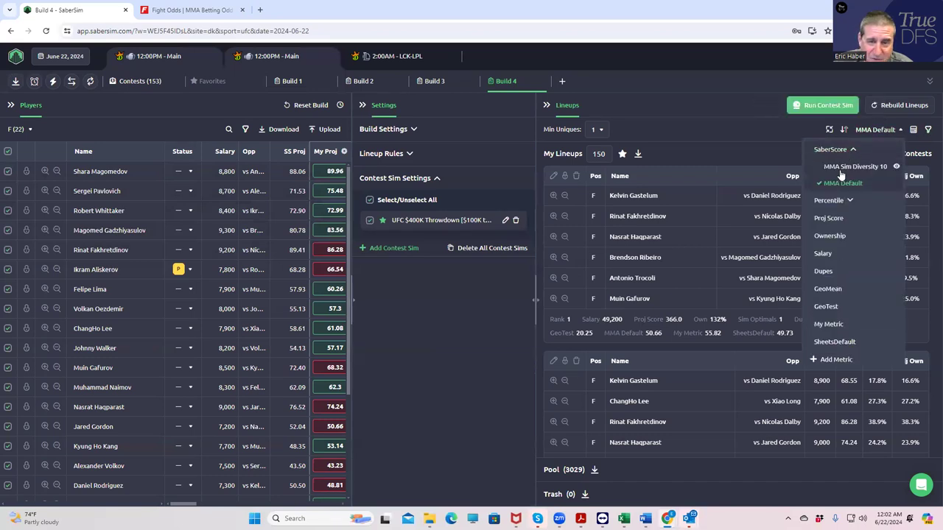
{"action": "left_click", "coordinate": [899, 184]}
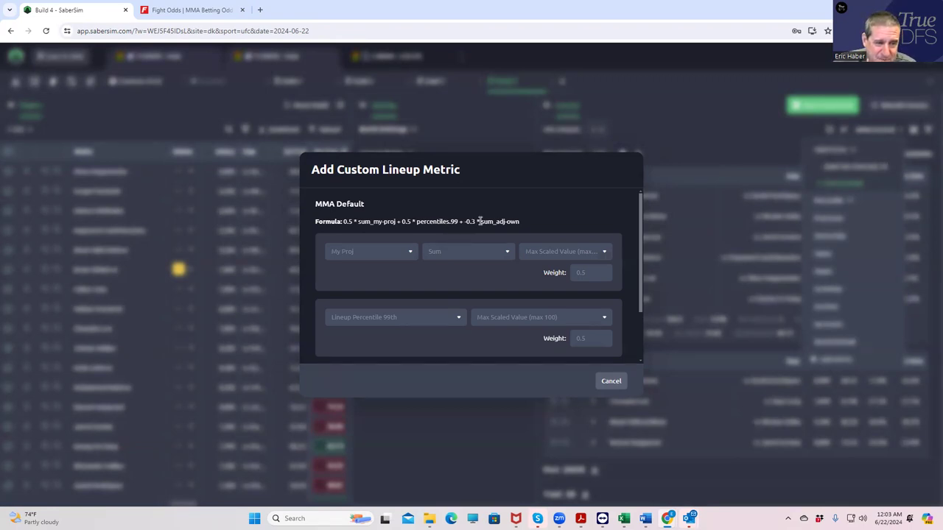
{"action": "left_click", "coordinate": [606, 383]}
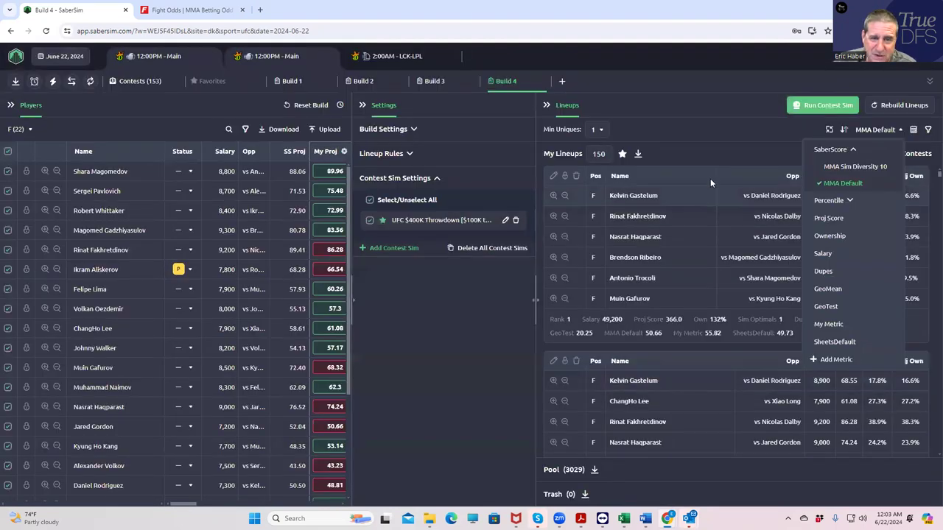
{"action": "left_click", "coordinate": [720, 144]}
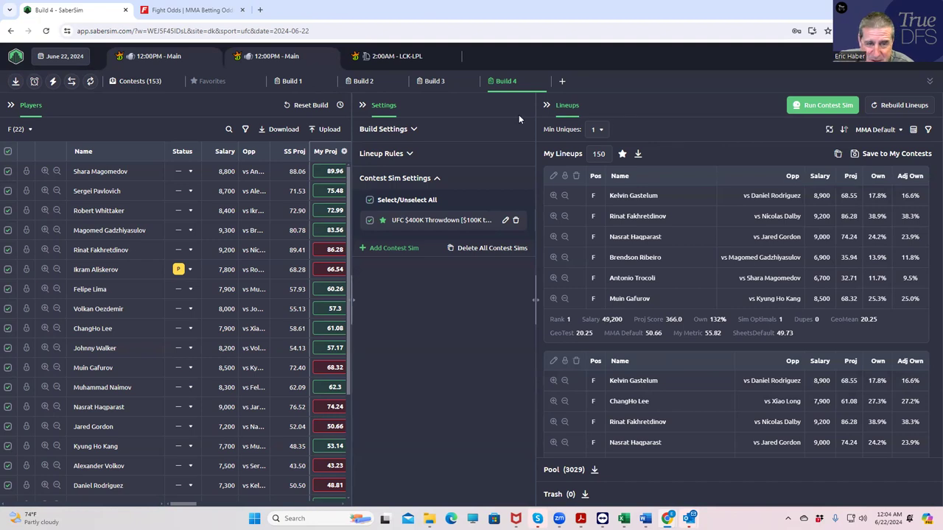
Rank the lineups by the SheetsDefault metric and review its formula, keeping the metric as it is
{"action": "left_click", "coordinate": [878, 130]}
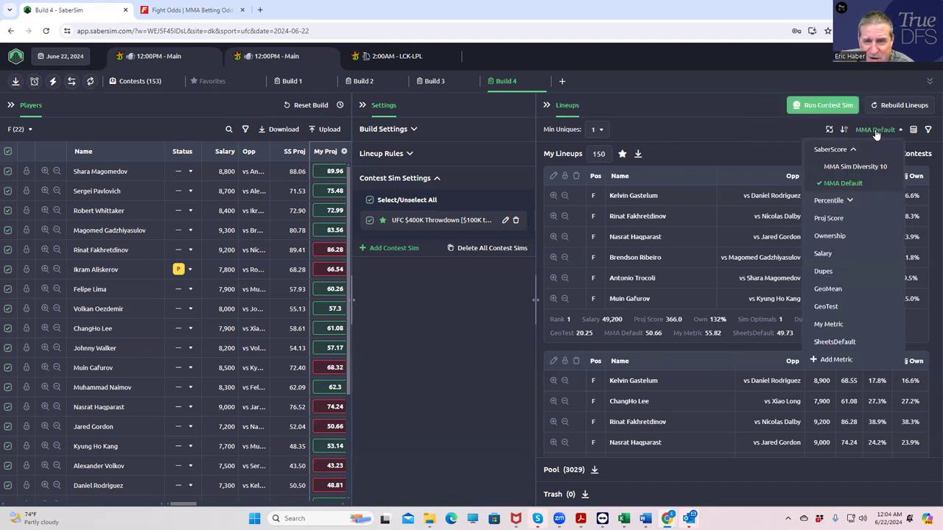
{"action": "left_click", "coordinate": [832, 343]}
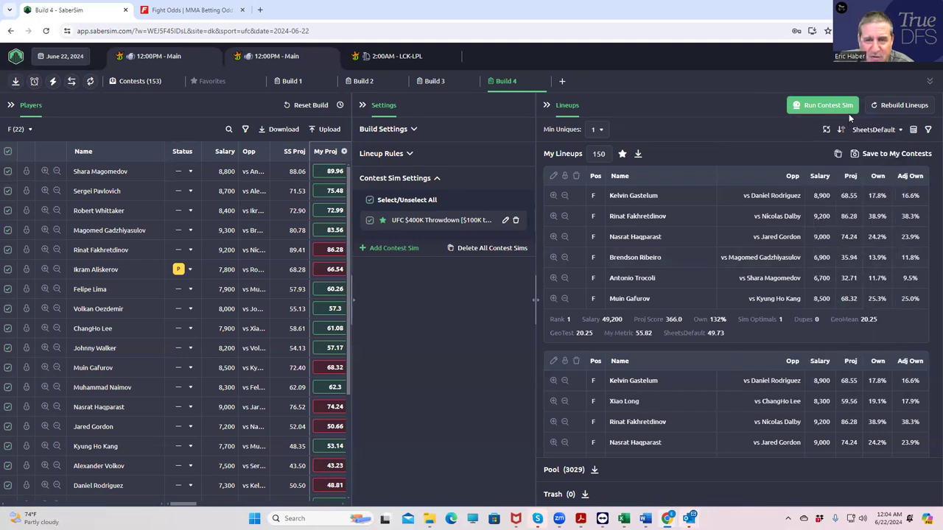
{"action": "left_click", "coordinate": [884, 131]}
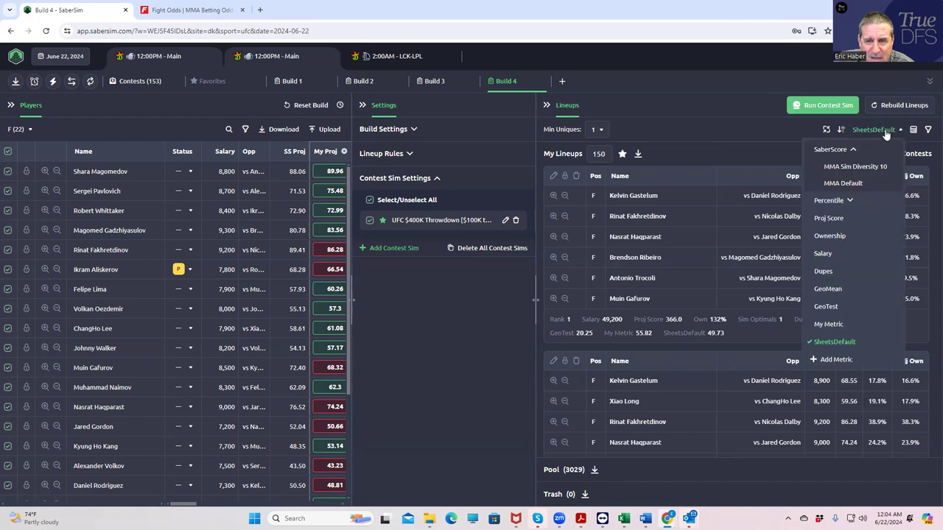
{"action": "left_click", "coordinate": [884, 342]}
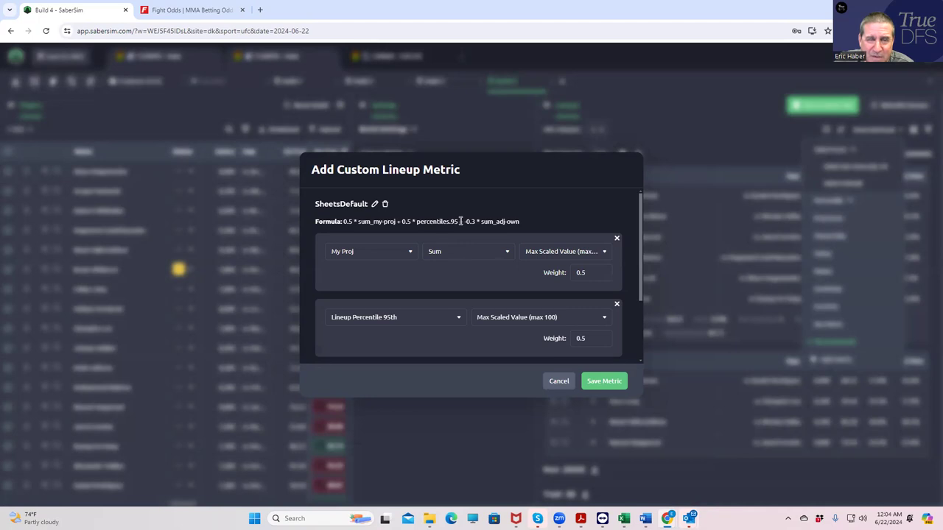
{"action": "left_click", "coordinate": [609, 381]}
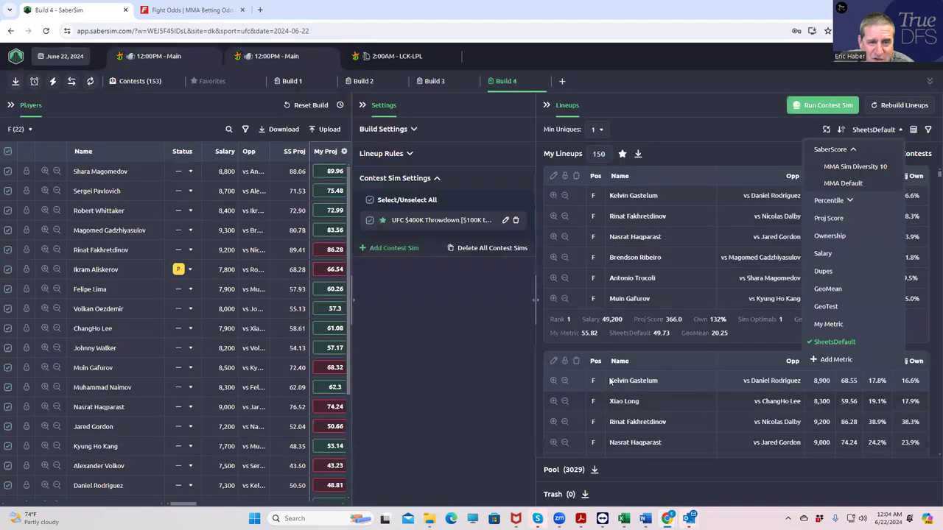
{"action": "left_click", "coordinate": [835, 340]}
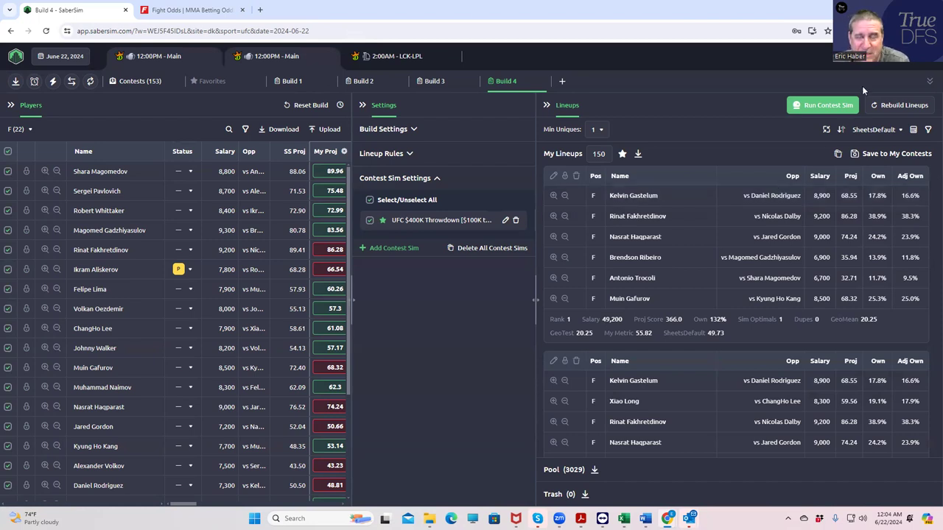
Rank the lineups by MMA Sim Diversity 10 and review that metric's formula
{"action": "left_click", "coordinate": [873, 129]}
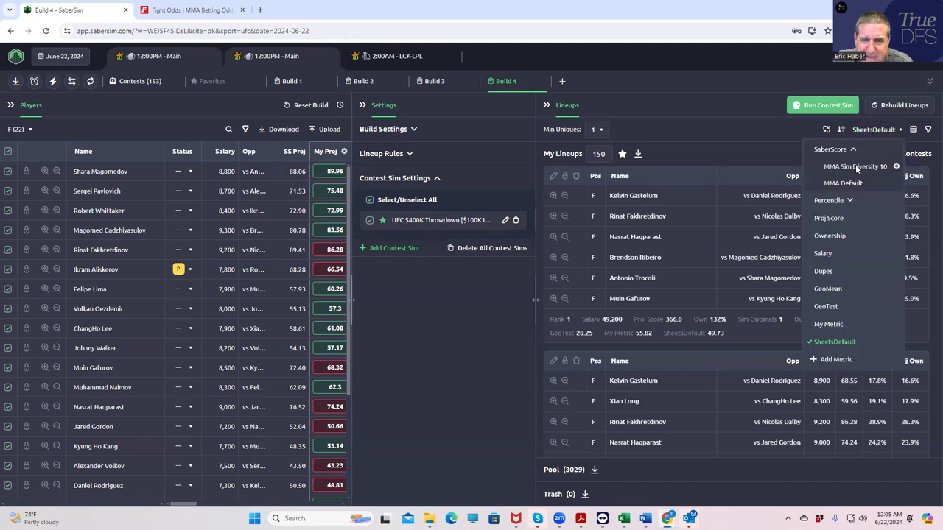
{"action": "left_click", "coordinate": [855, 166]}
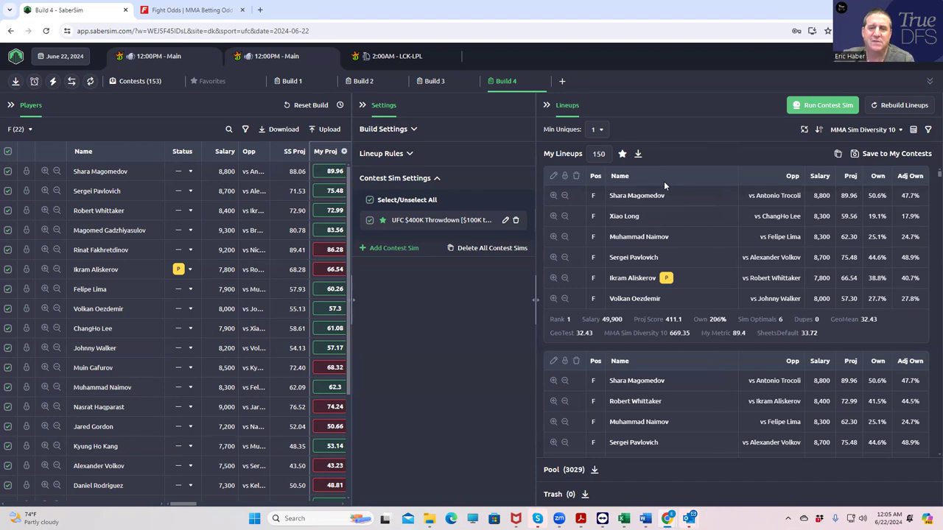
{"action": "left_click", "coordinate": [900, 130]}
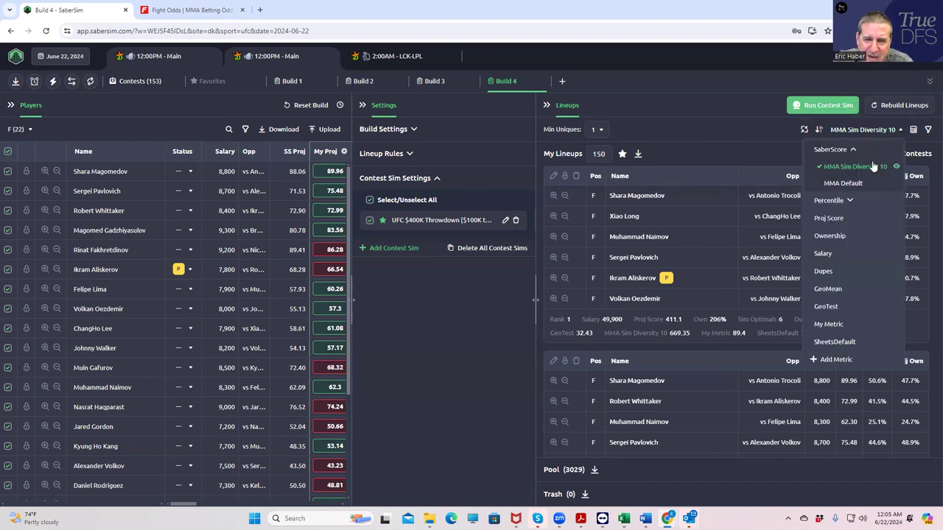
{"action": "left_click", "coordinate": [896, 167]}
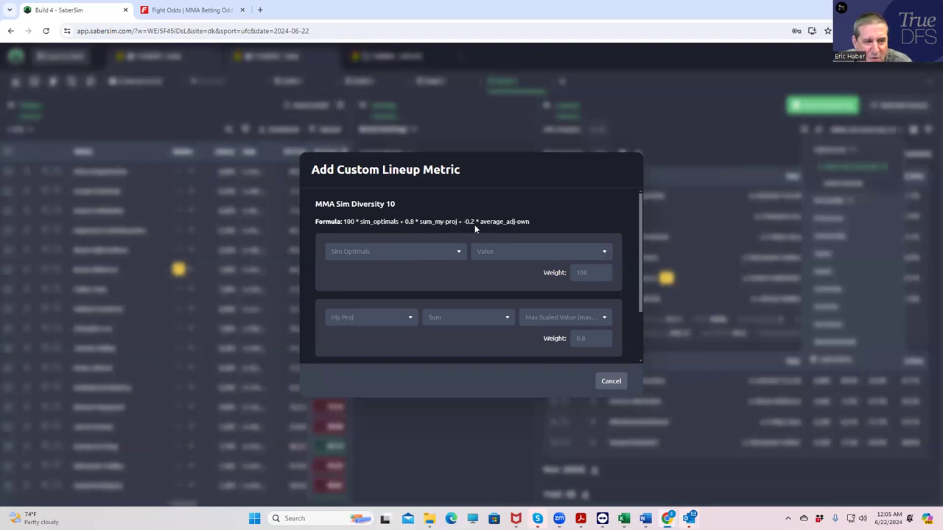
{"action": "left_click", "coordinate": [611, 383]}
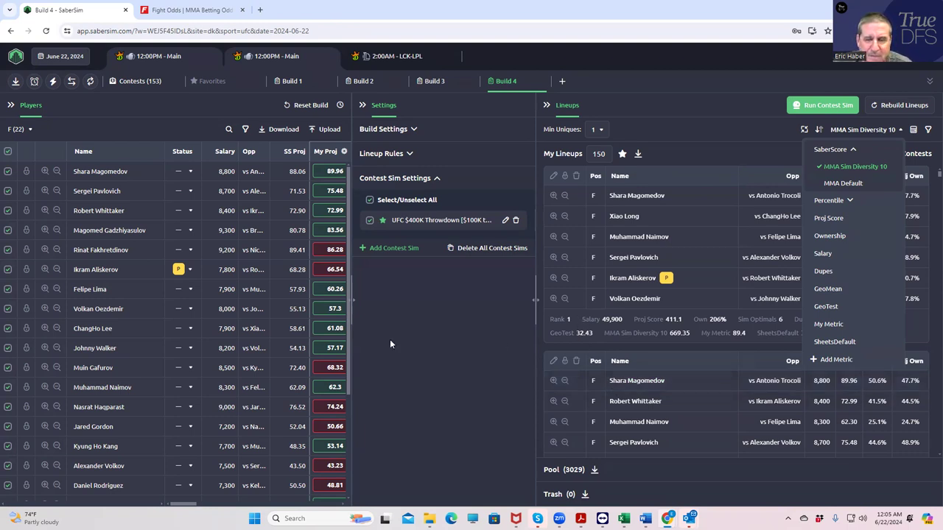
{"action": "left_click", "coordinate": [427, 329]}
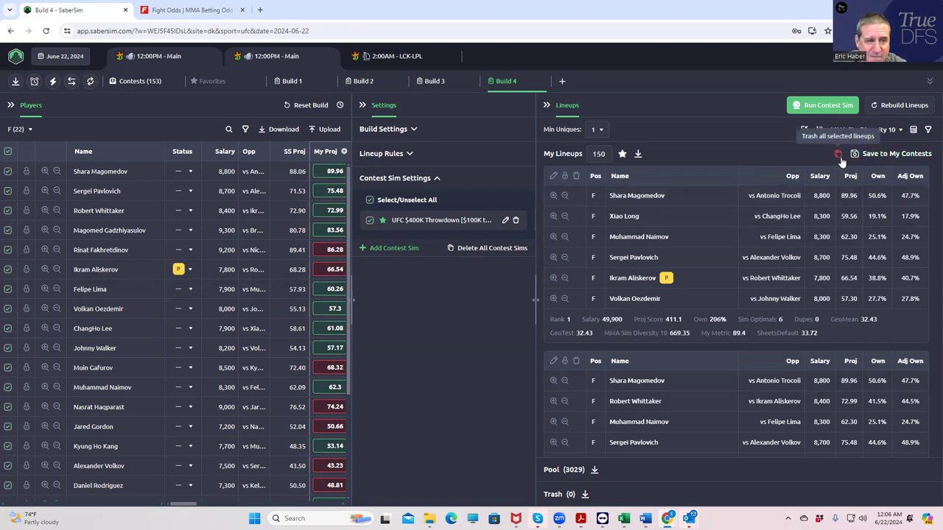
Try Build 4 as the field lineups for the UFC $400K Throwdown contest sim, and return the choice to Flagship MME
{"action": "left_click", "coordinate": [506, 222]}
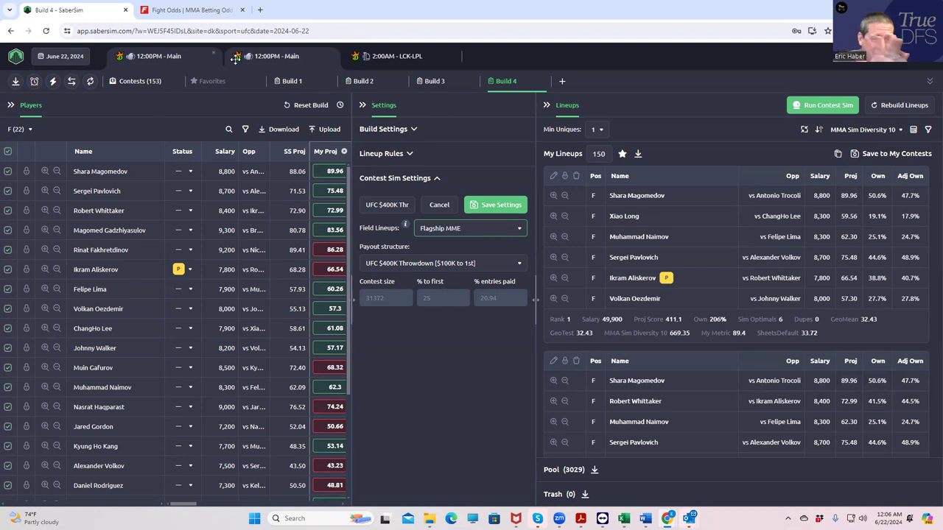
{"action": "left_click", "coordinate": [487, 229]}
{"action": "scroll", "coordinate": [483, 442], "scroll_direction": "down", "scroll_amount": 1}
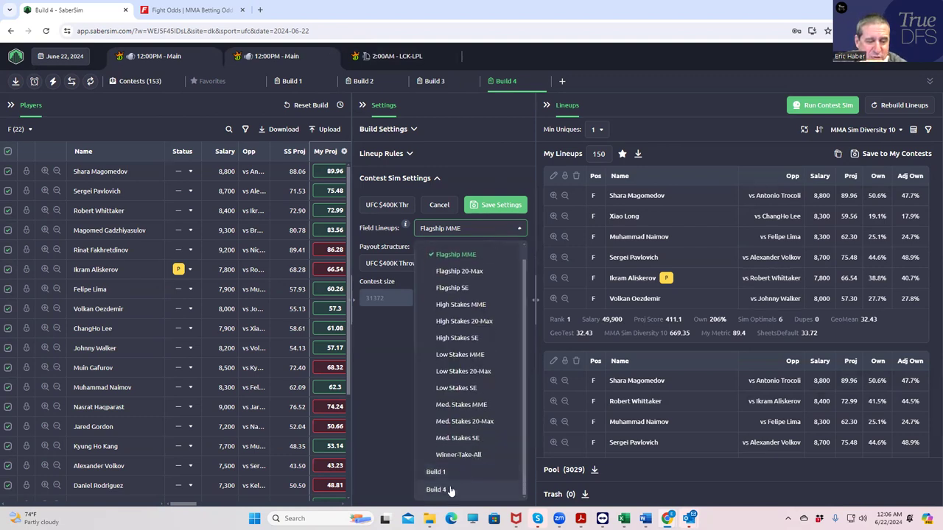
{"action": "left_click", "coordinate": [437, 490]}
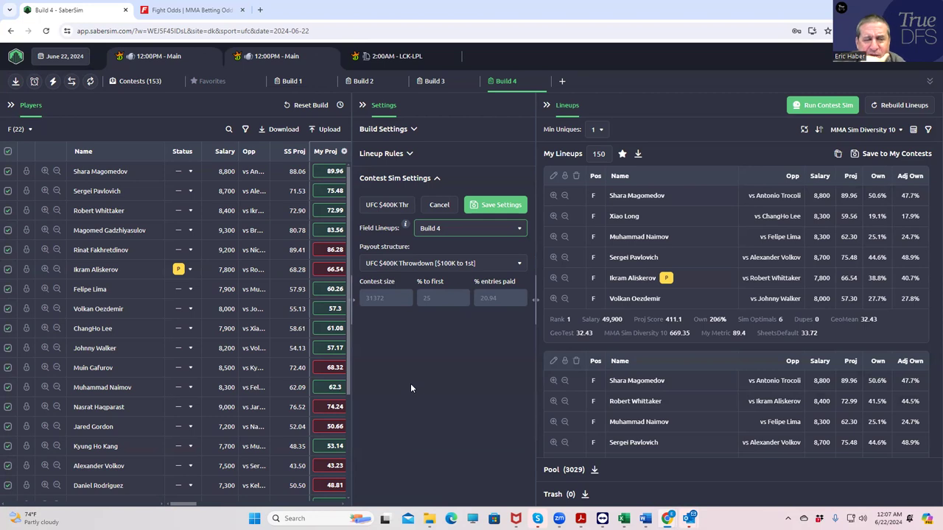
{"action": "left_click", "coordinate": [482, 233]}
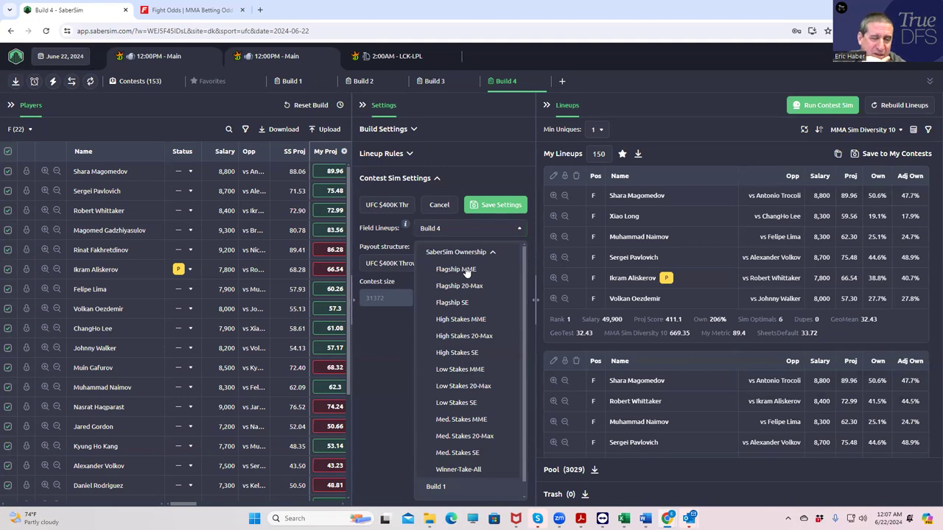
{"action": "left_click", "coordinate": [466, 272]}
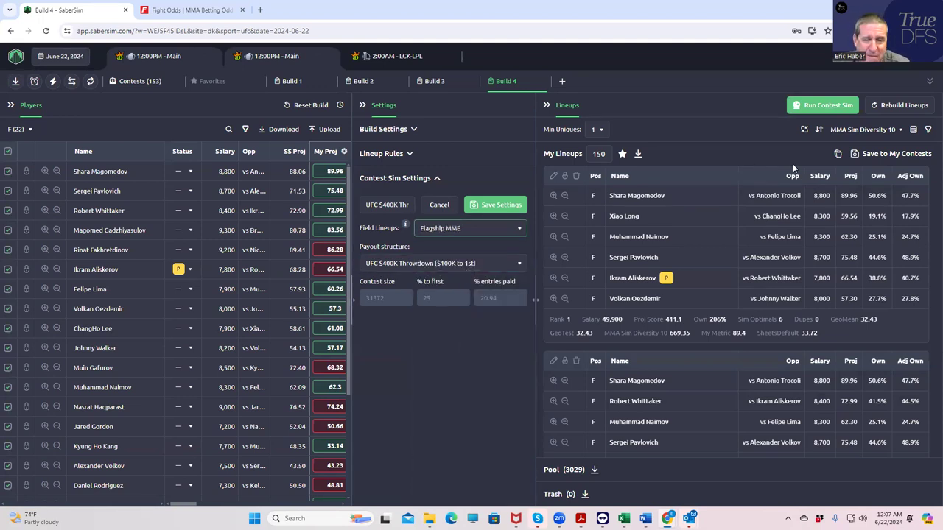
Run the contest sim and rank the lineups by the UFC $400K Throwdown risk-adjusted ROI (RAROI)
{"action": "left_click", "coordinate": [801, 107]}
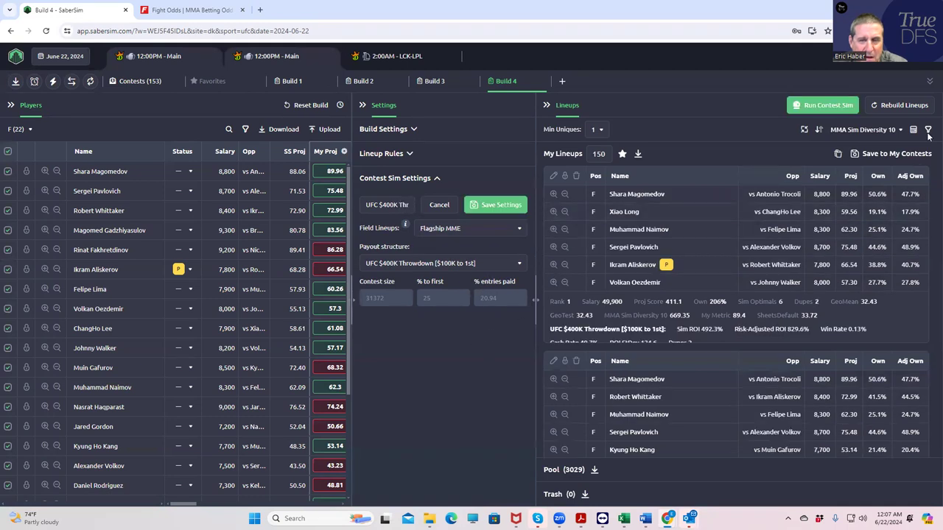
{"action": "left_click", "coordinate": [855, 130]}
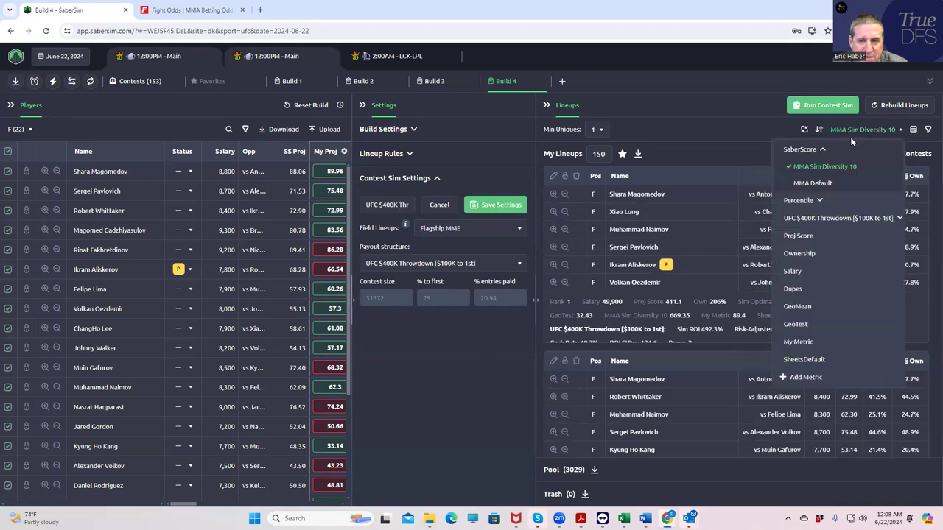
{"action": "left_click", "coordinate": [838, 219]}
{"action": "left_click", "coordinate": [796, 250]}
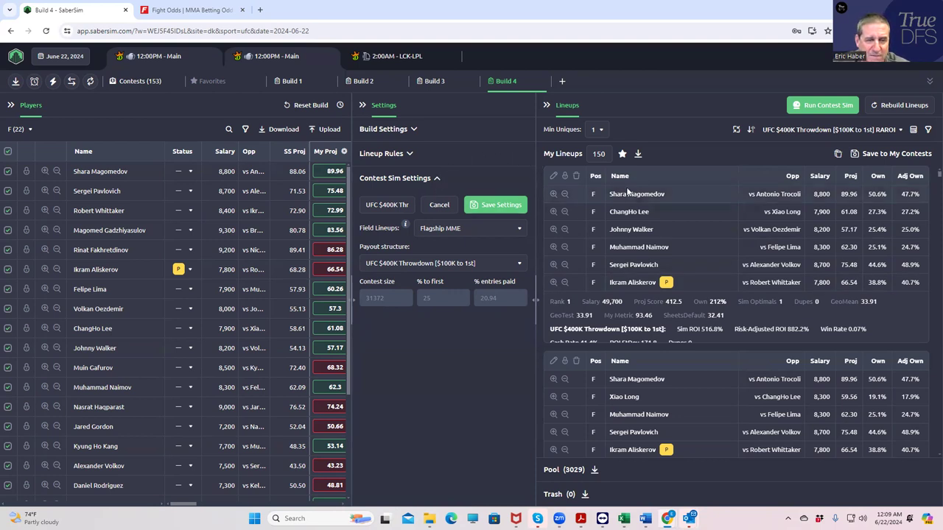
{"action": "left_click", "coordinate": [929, 130]}
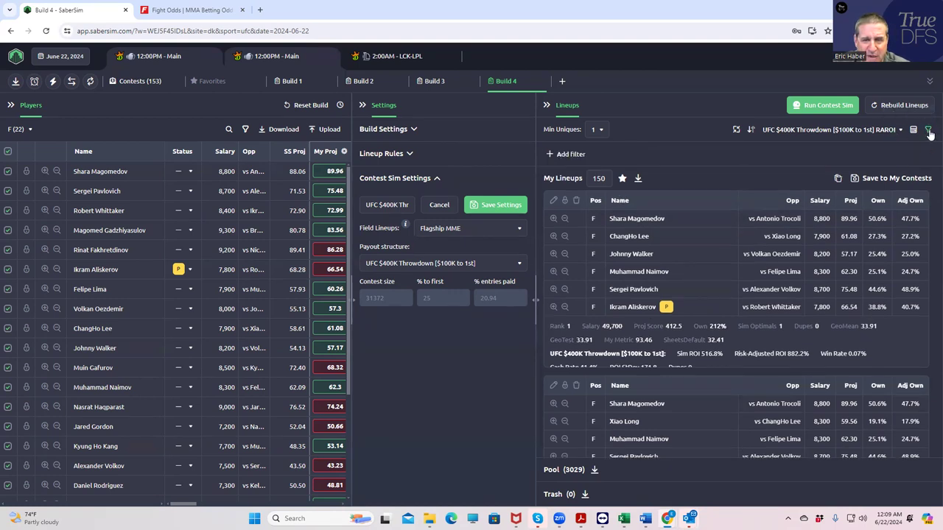
{"action": "left_click", "coordinate": [549, 154]}
{"action": "left_click", "coordinate": [383, 265]}
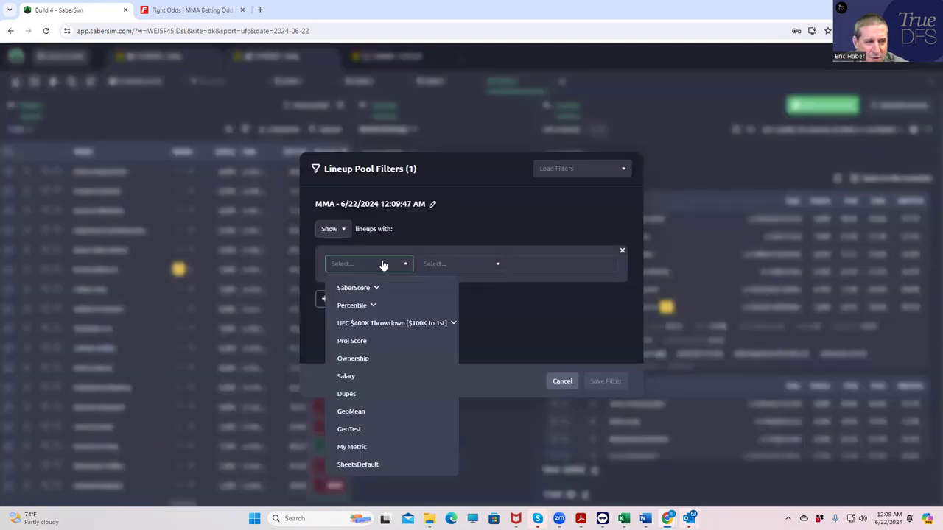
{"action": "left_click", "coordinate": [352, 411]}
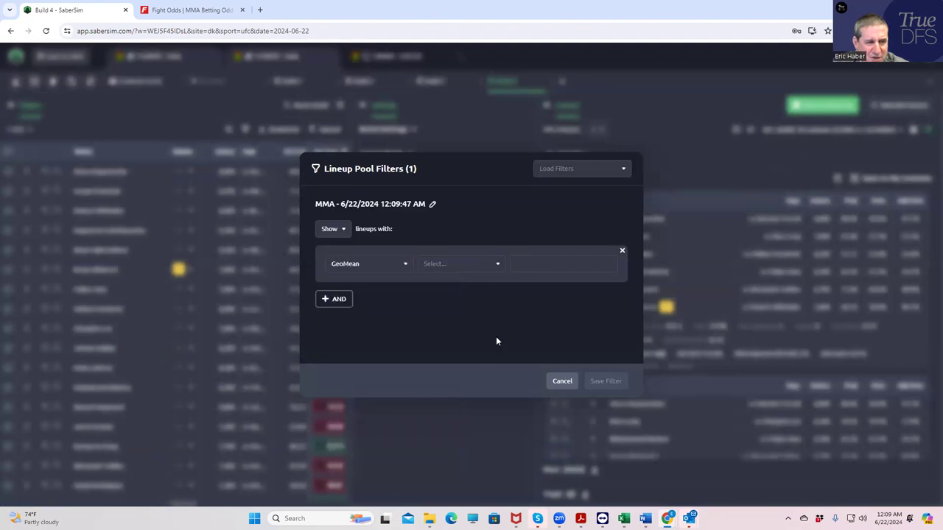
{"action": "left_click", "coordinate": [561, 382]}
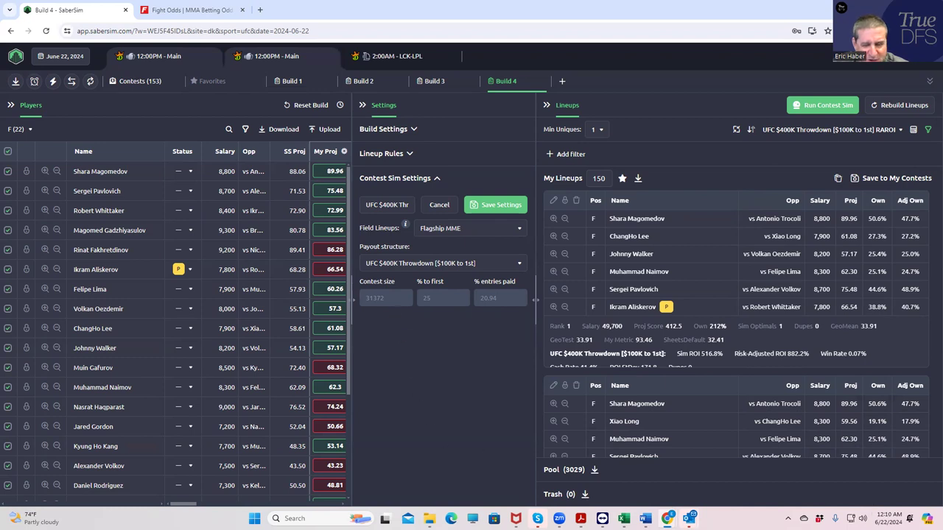
Search Dropbox for "geo" and open the GeoMean.xlsx workbook in Excel
{"action": "left_click", "coordinate": [803, 519]}
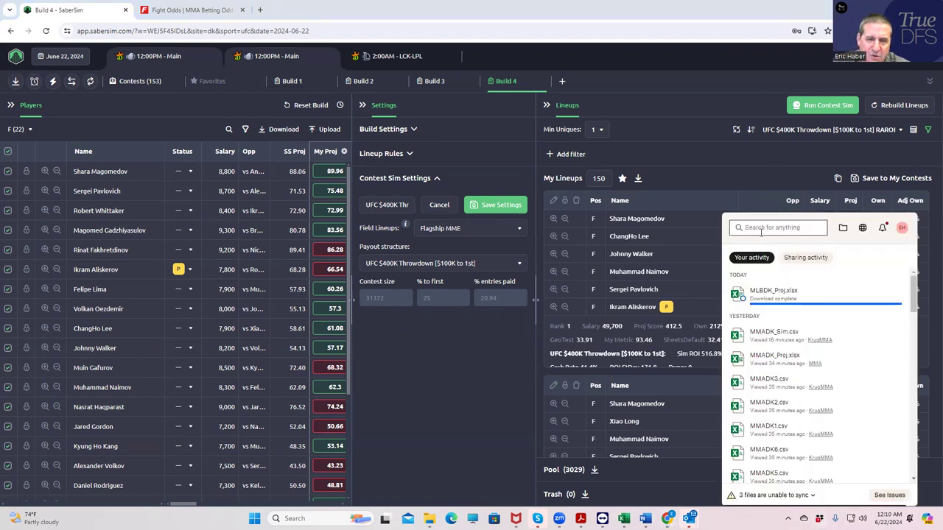
{"action": "type", "text": "geo"}
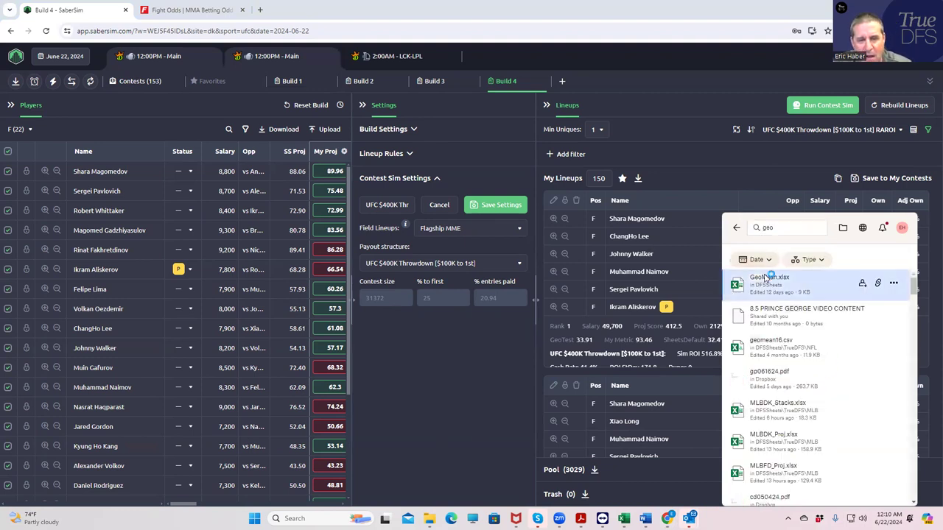
{"action": "left_click", "coordinate": [767, 278]}
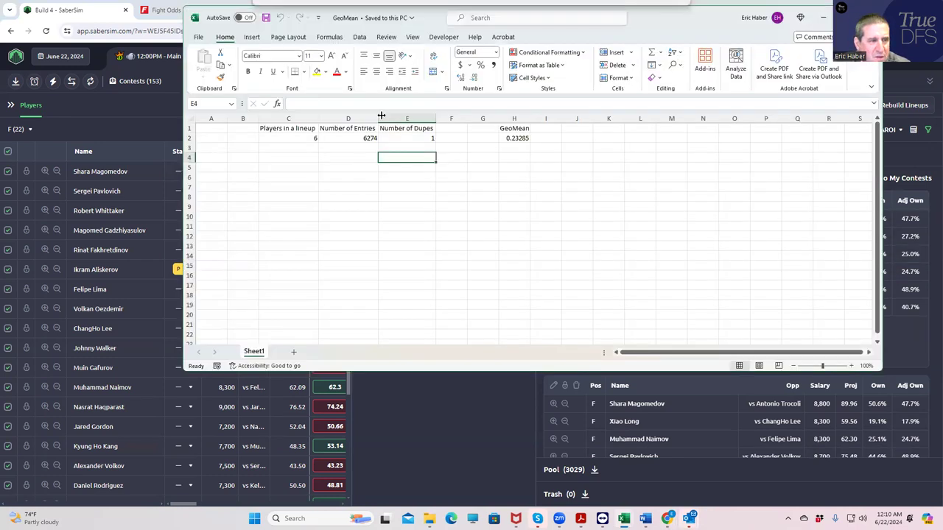
Set the number of entries to 31372 and the number of dupes to 5, and select the GeoMean result cell
{"action": "left_click", "coordinate": [309, 137]}
{"action": "left_click", "coordinate": [360, 138]}
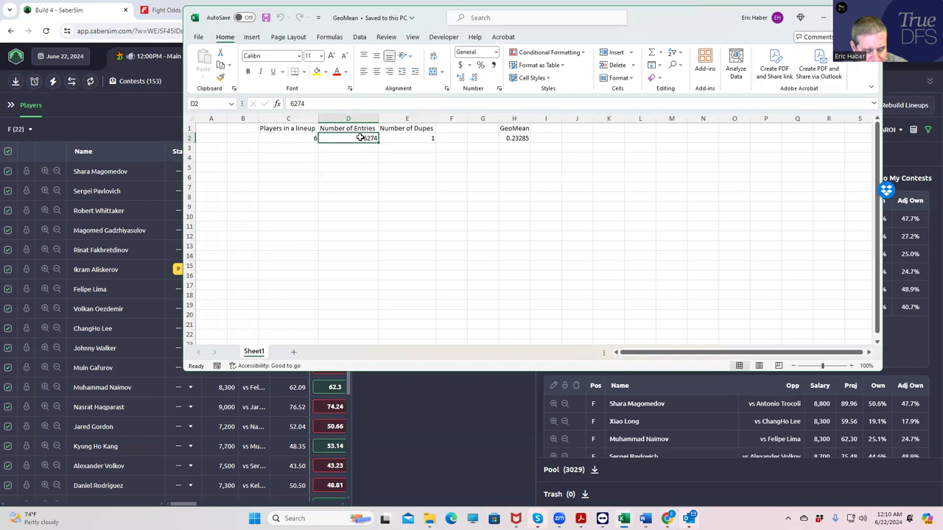
{"action": "type", "text": "31372"}
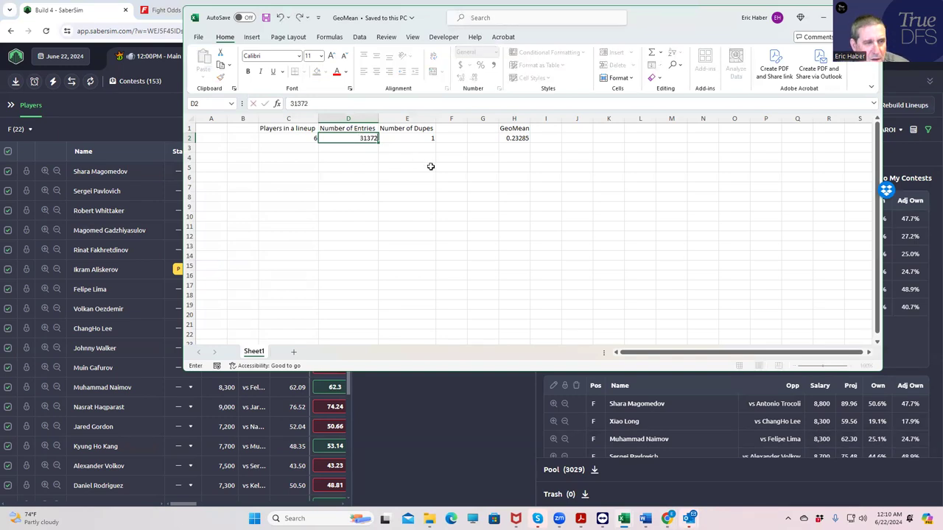
{"action": "left_click", "coordinate": [431, 166]}
{"action": "left_click", "coordinate": [429, 137]}
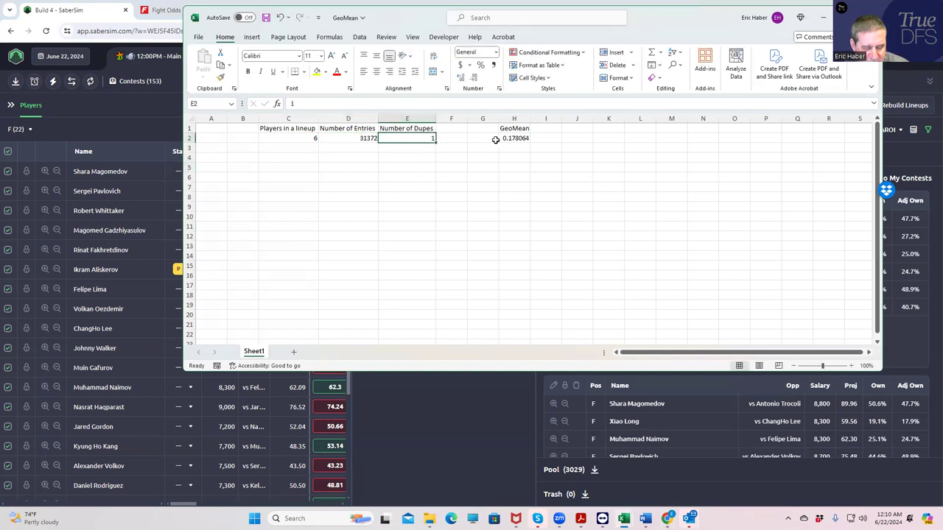
{"action": "type", "text": "5"}
{"action": "left_click", "coordinate": [427, 177]}
{"action": "left_click", "coordinate": [511, 137]}
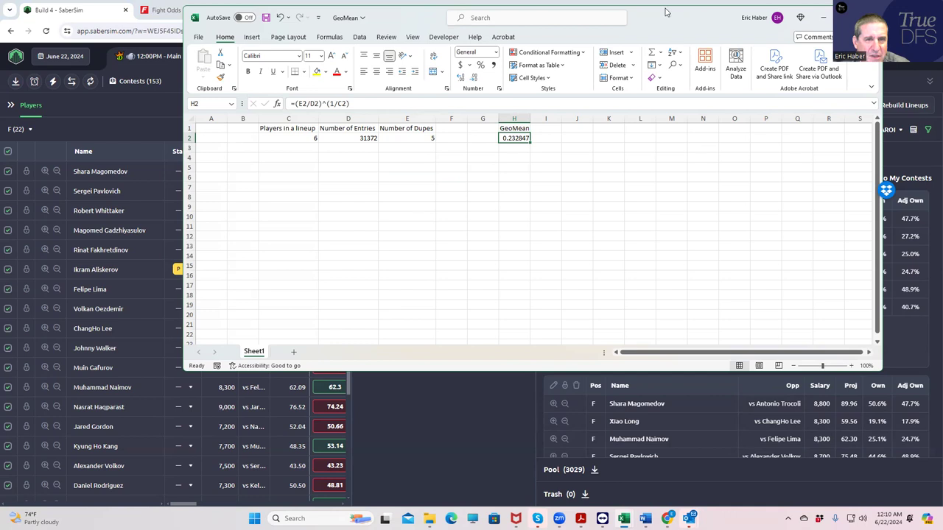
Return to SaberSim and add a lineup pool filter showing only lineups with GeoMean less than 23.2
{"action": "left_click", "coordinate": [822, 17]}
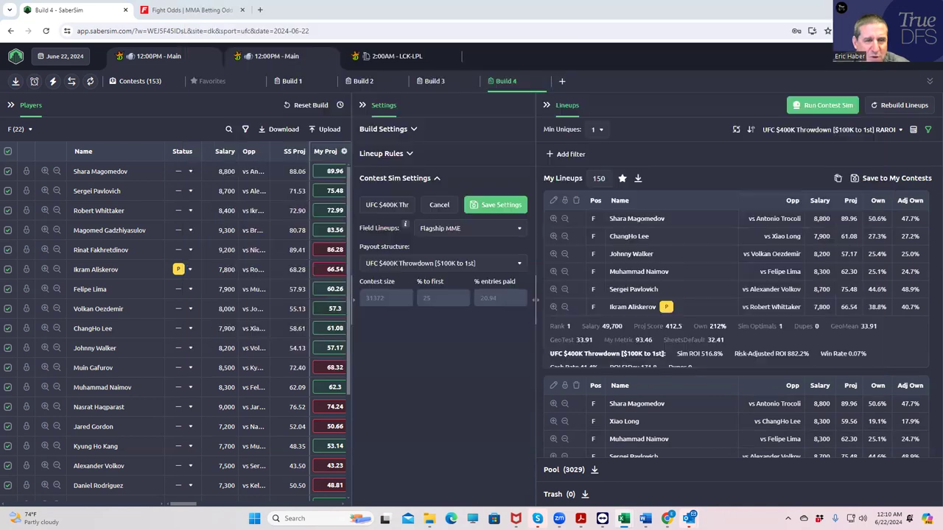
{"action": "left_click", "coordinate": [927, 129]}
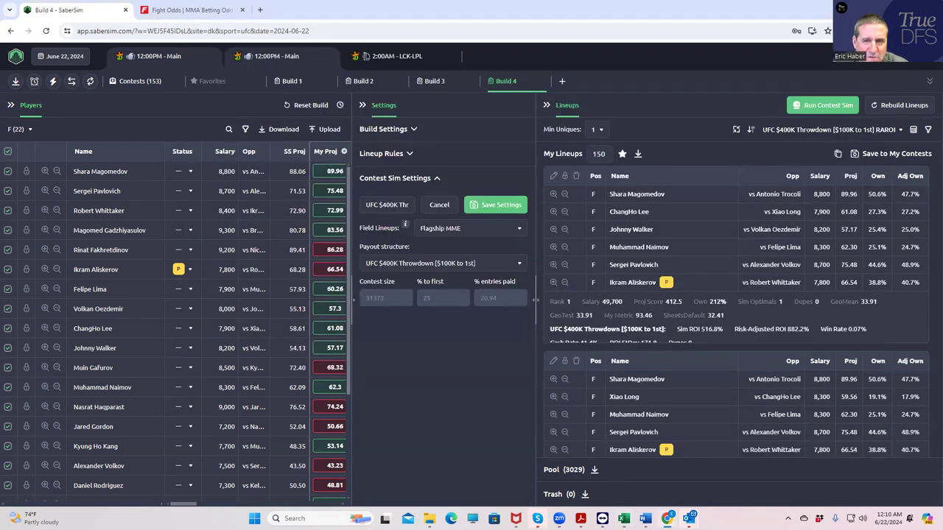
{"action": "left_click", "coordinate": [928, 130]}
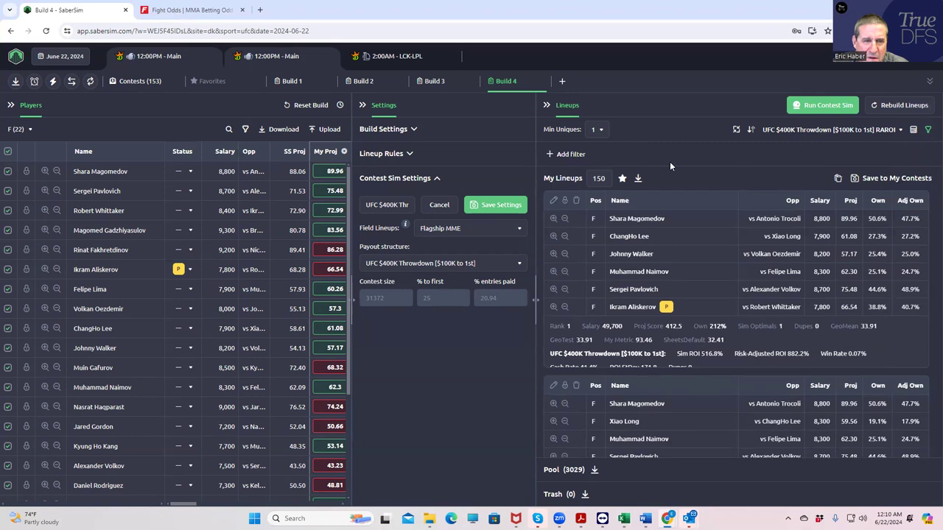
{"action": "left_click", "coordinate": [554, 156]}
{"action": "left_click", "coordinate": [356, 264]}
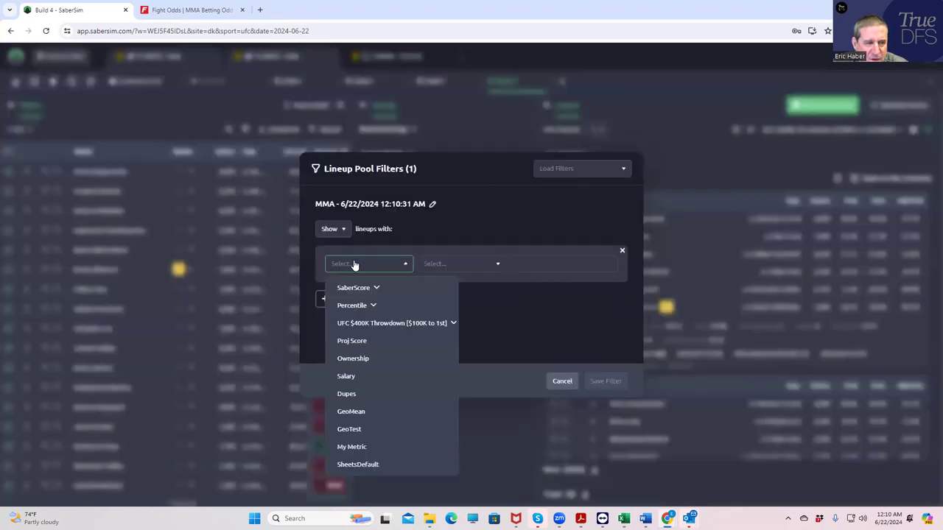
{"action": "left_click", "coordinate": [349, 414]}
{"action": "left_click", "coordinate": [444, 276]}
{"action": "left_click", "coordinate": [447, 303]}
{"action": "left_click", "coordinate": [557, 263]}
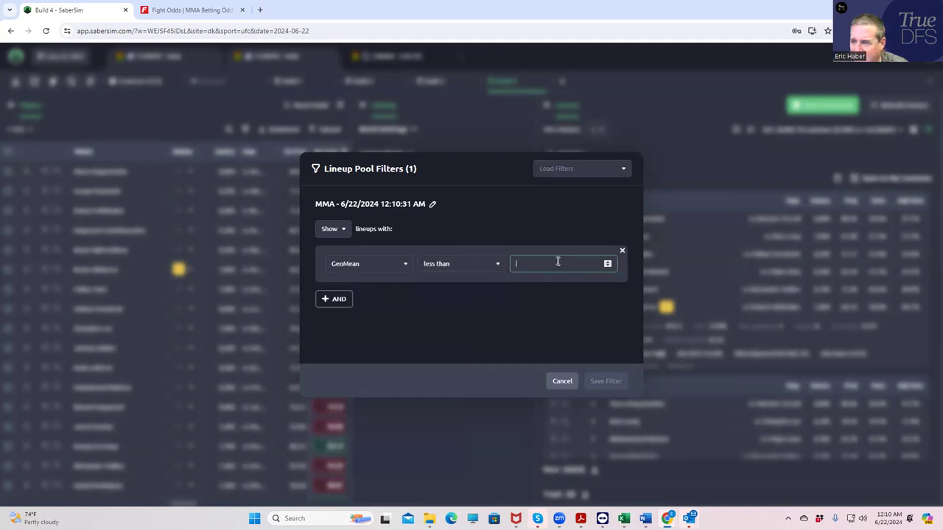
{"action": "type", "text": "23.2"}
{"action": "left_click", "coordinate": [599, 380]}
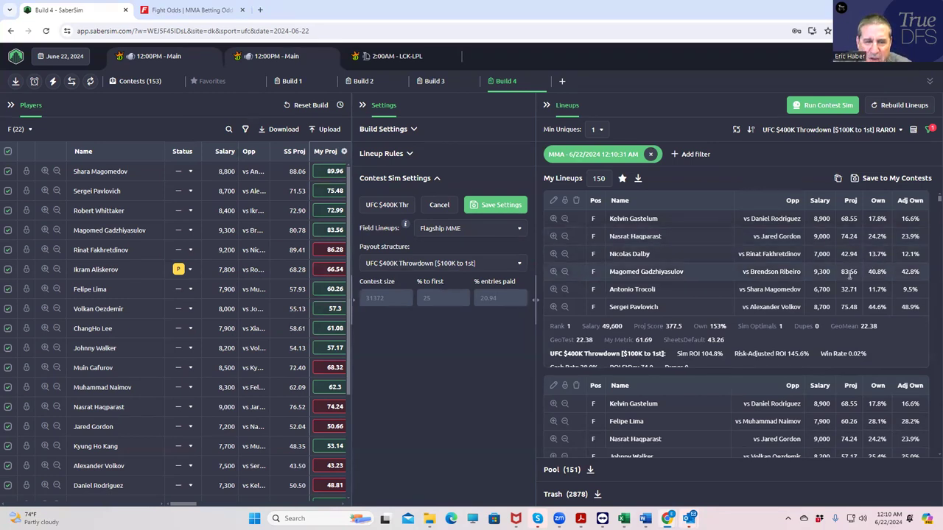
Examine the filtered lineups' fighters, salary, ownership, dupes, GeoMean and contest ROI figures
{"action": "scroll", "coordinate": [834, 293], "scroll_direction": "down", "scroll_amount": 3}
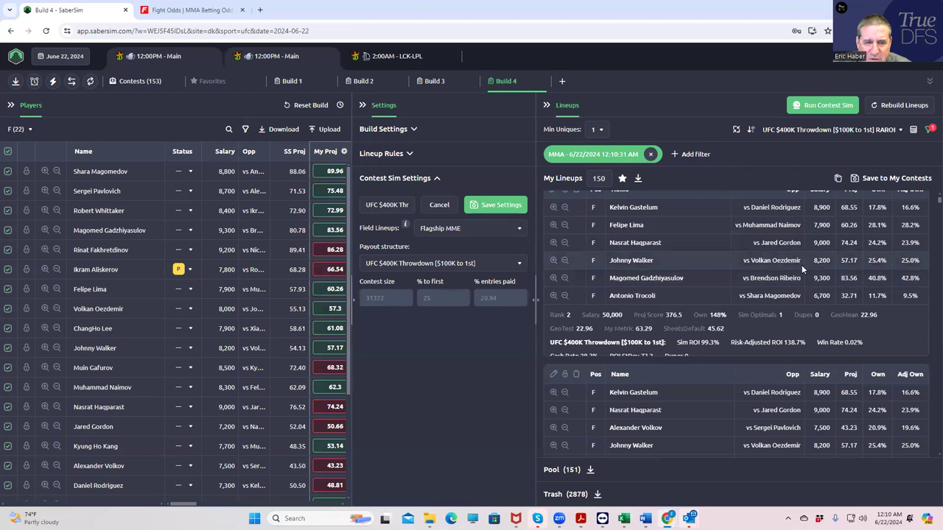
{"action": "scroll", "coordinate": [810, 317], "scroll_direction": "down", "scroll_amount": 3}
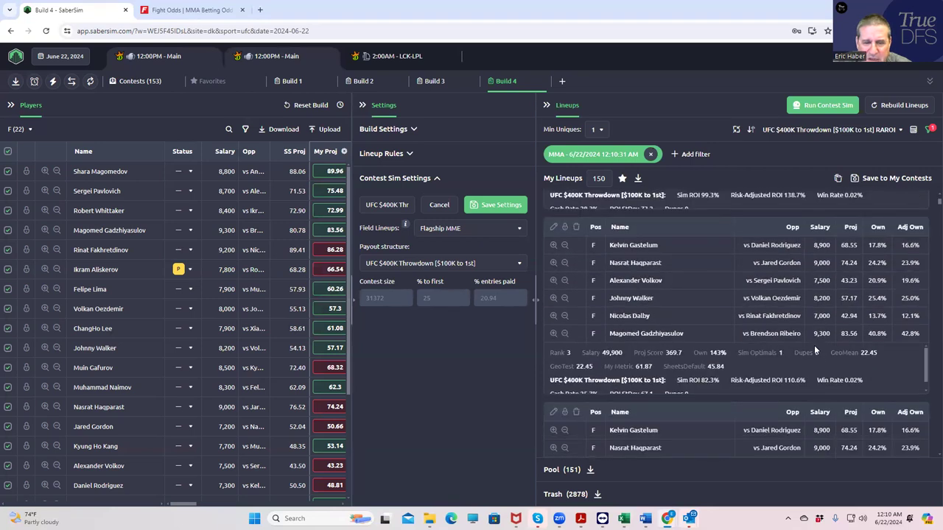
{"action": "scroll", "coordinate": [796, 325], "scroll_direction": "up", "scroll_amount": 6}
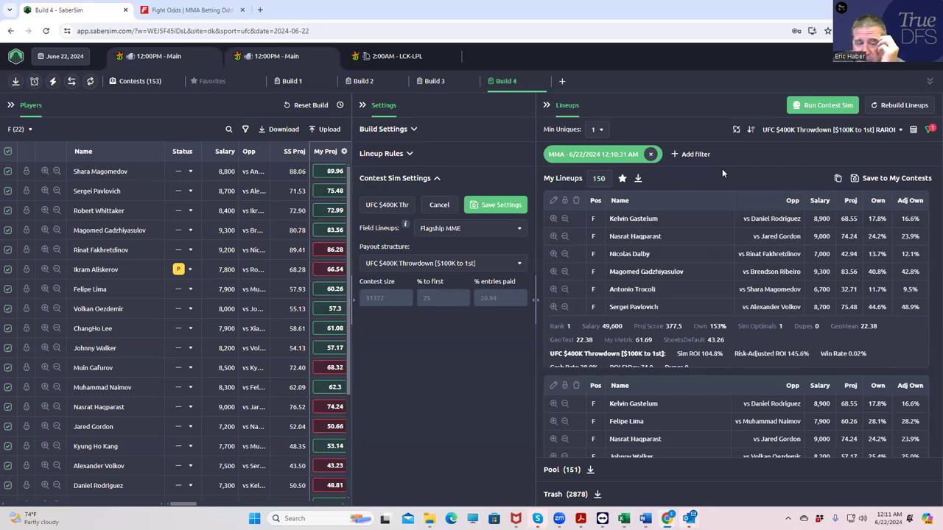
{"action": "scroll", "coordinate": [704, 354], "scroll_direction": "down", "scroll_amount": 5}
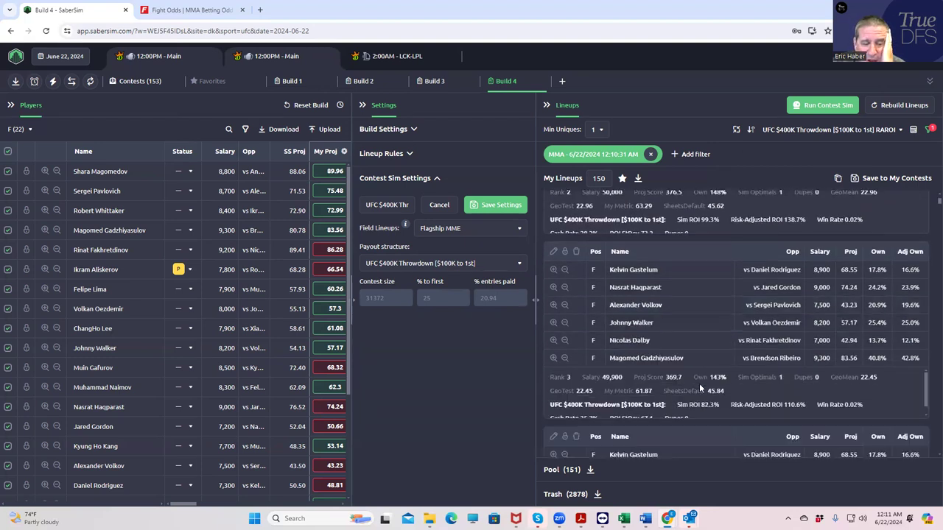
{"action": "scroll", "coordinate": [767, 347], "scroll_direction": "down", "scroll_amount": 2}
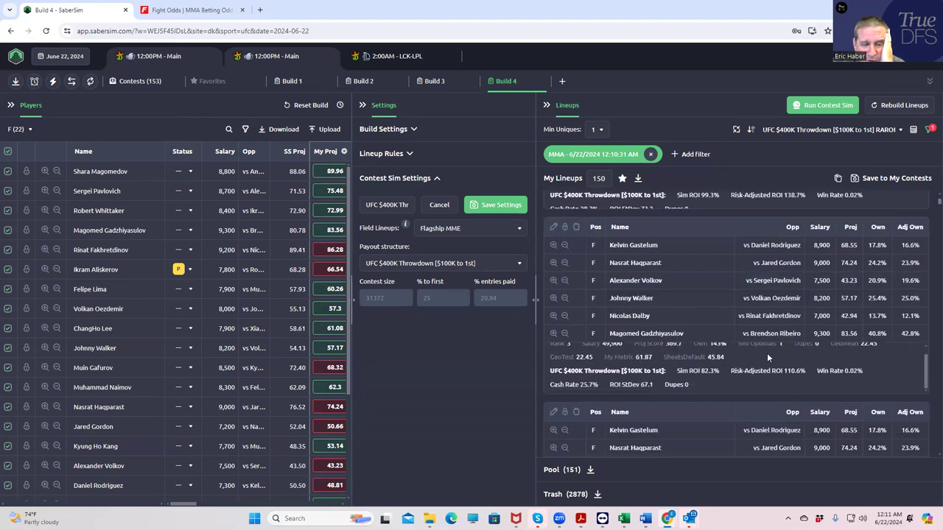
{"action": "scroll", "coordinate": [730, 429], "scroll_direction": "down", "scroll_amount": 3}
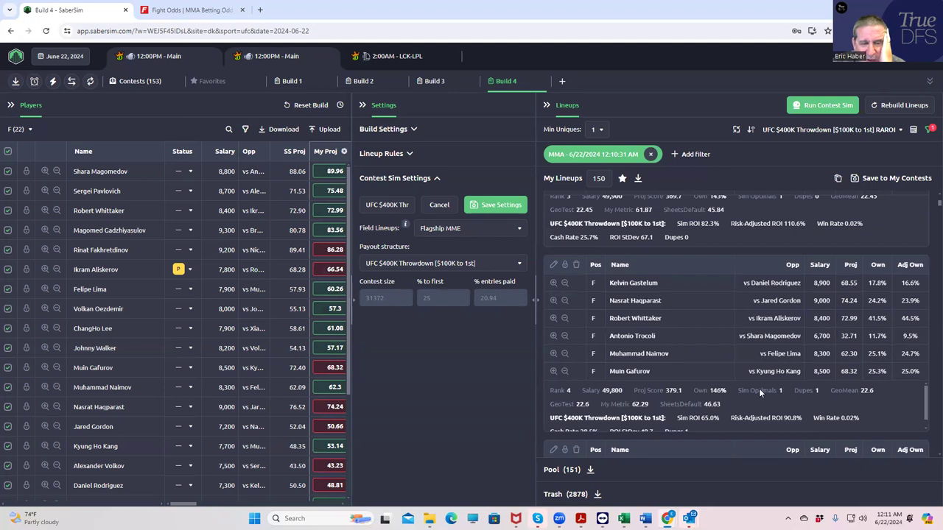
{"action": "scroll", "coordinate": [761, 379], "scroll_direction": "down", "scroll_amount": 8}
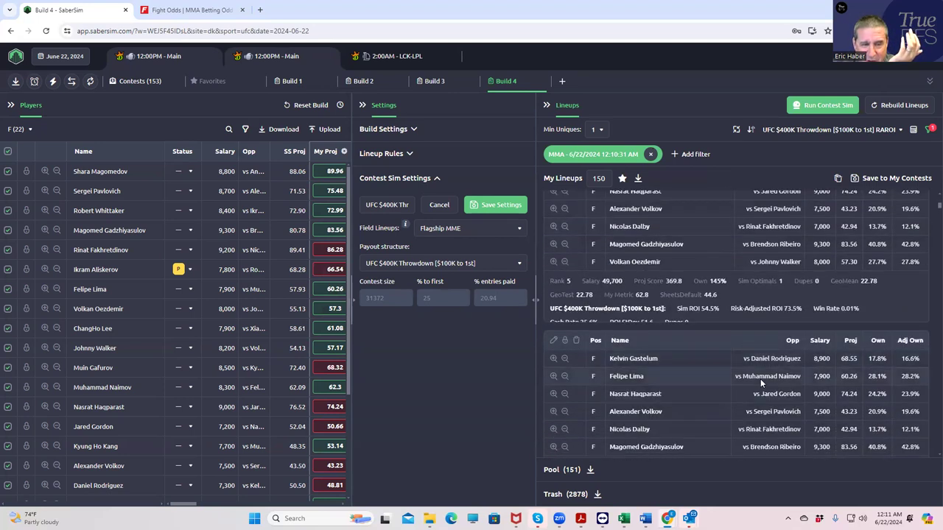
{"action": "scroll", "coordinate": [761, 379], "scroll_direction": "down", "scroll_amount": 3}
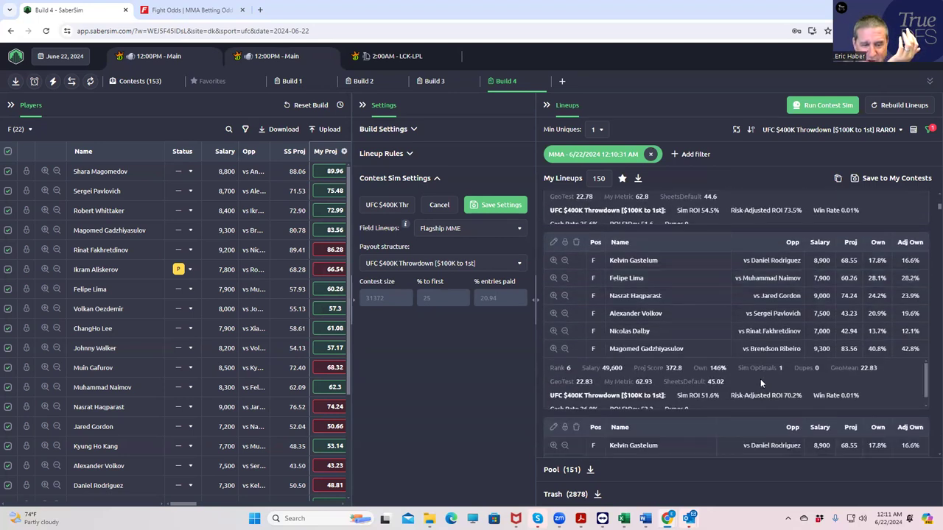
{"action": "scroll", "coordinate": [662, 420], "scroll_direction": "down", "scroll_amount": 2}
{"action": "scroll", "coordinate": [717, 343], "scroll_direction": "down", "scroll_amount": 2}
{"action": "scroll", "coordinate": [717, 343], "scroll_direction": "up", "scroll_amount": 15}
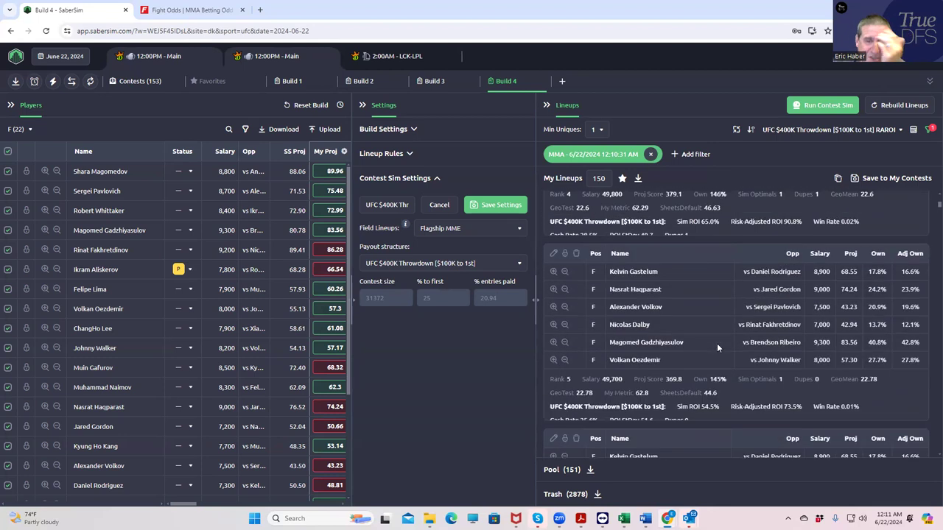
{"action": "scroll", "coordinate": [717, 344], "scroll_direction": "up", "scroll_amount": 3}
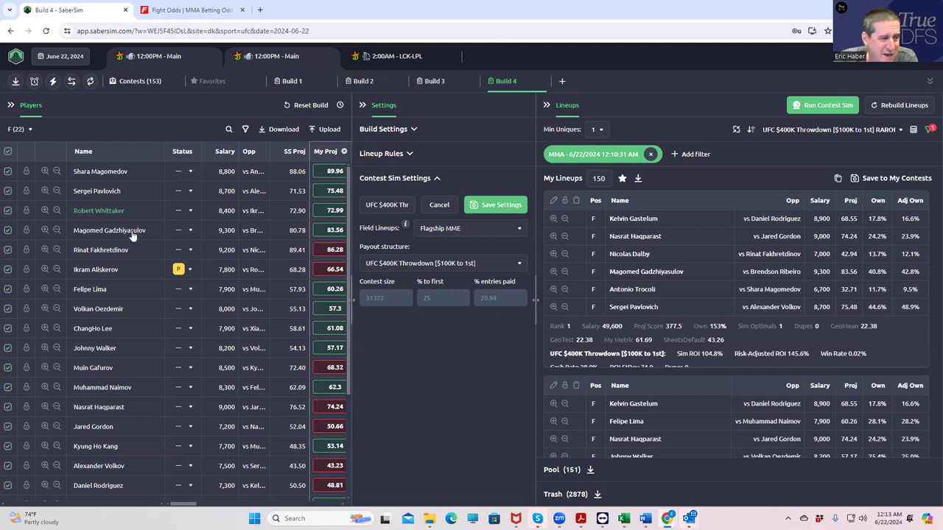
Sort the player list by salary from highest to lowest
{"action": "left_click_drag", "start_coordinate": [193, 506], "coordinate": [162, 505]}
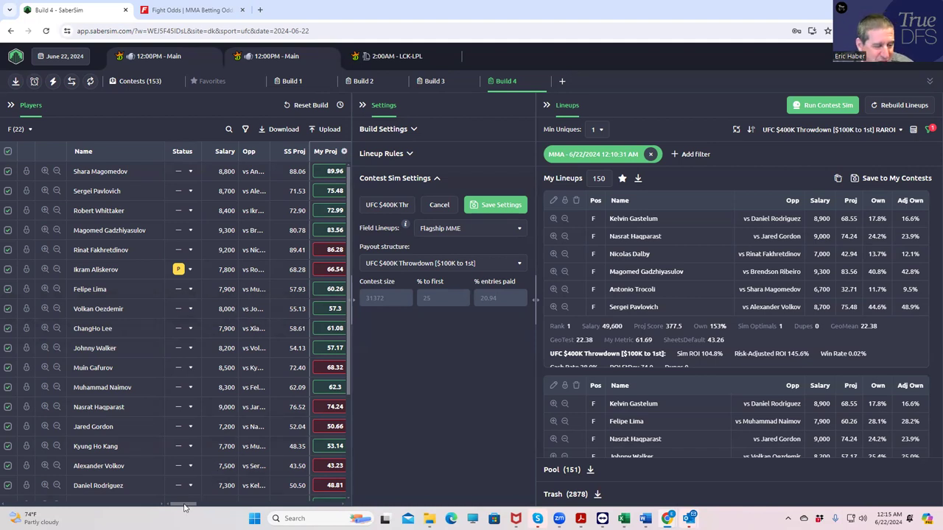
{"action": "mouse_move", "coordinate": [184, 505]}
{"action": "left_mouse_down"}
{"action": "mouse_move", "coordinate": [255, 504]}
{"action": "mouse_move", "coordinate": [195, 504]}
{"action": "mouse_move", "coordinate": [189, 494]}
{"action": "left_mouse_up"}
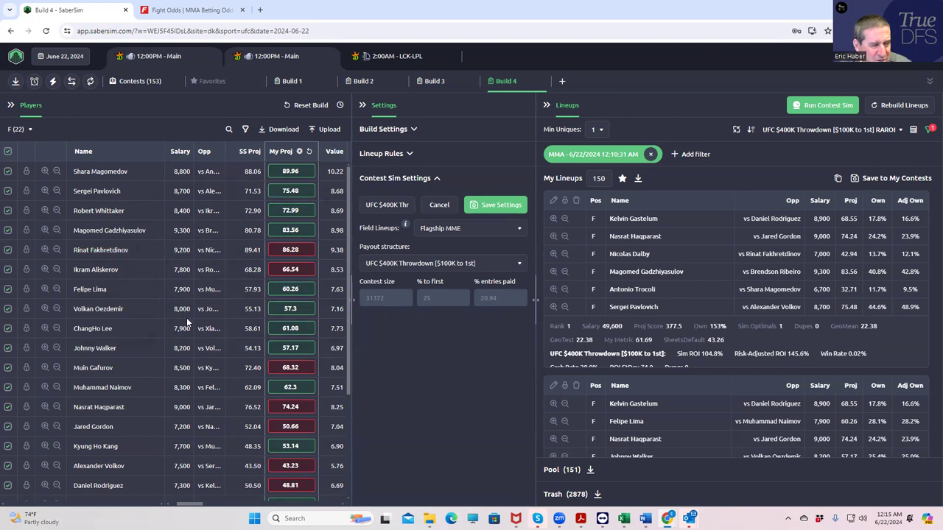
{"action": "scroll", "coordinate": [223, 444], "scroll_direction": "down", "scroll_amount": 2}
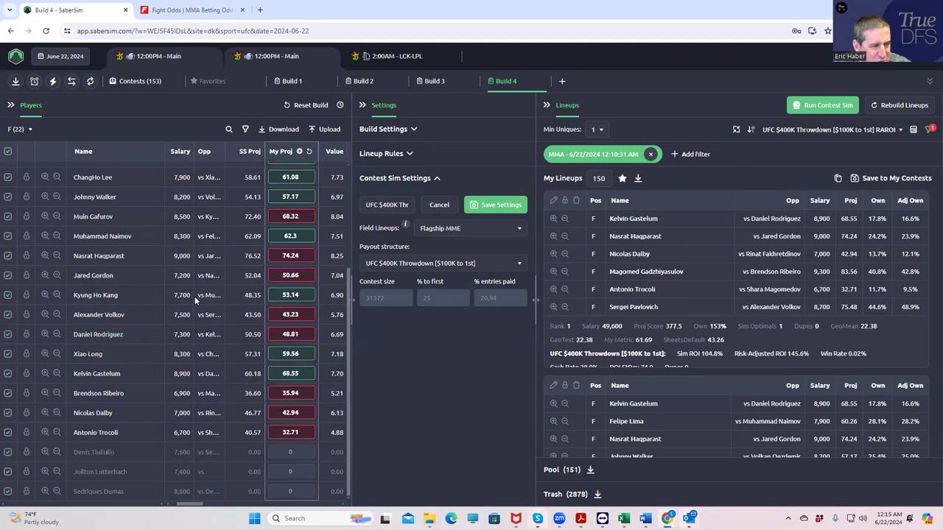
{"action": "scroll", "coordinate": [195, 296], "scroll_direction": "up", "scroll_amount": 2}
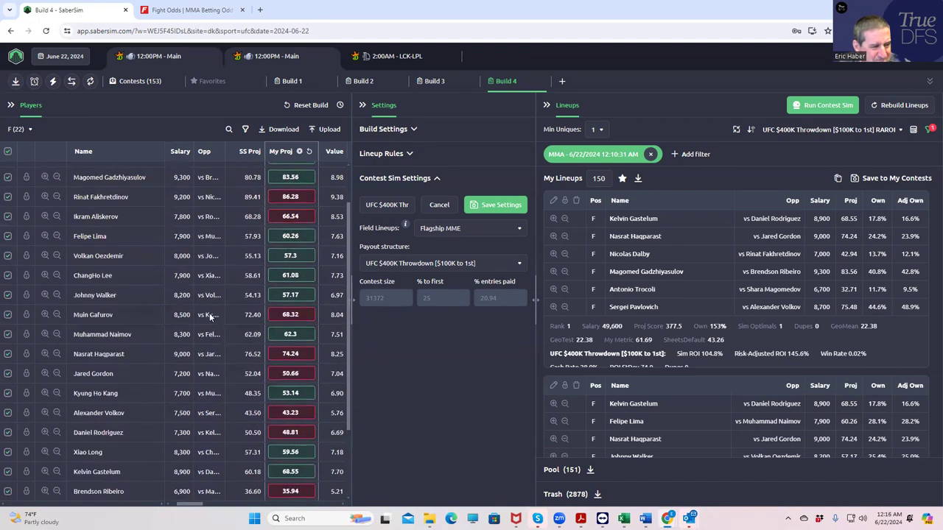
{"action": "scroll", "coordinate": [210, 317], "scroll_direction": "up", "scroll_amount": 1}
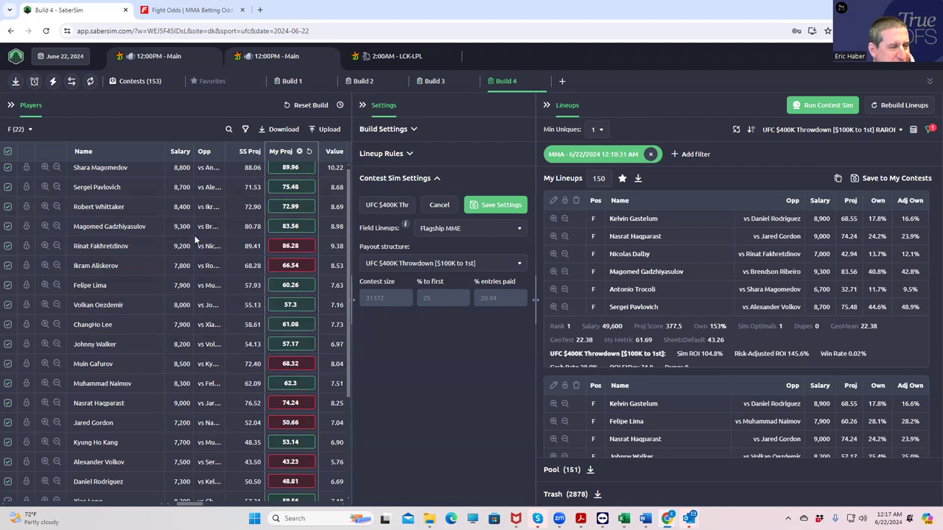
{"action": "scroll", "coordinate": [193, 221], "scroll_direction": "up", "scroll_amount": 1}
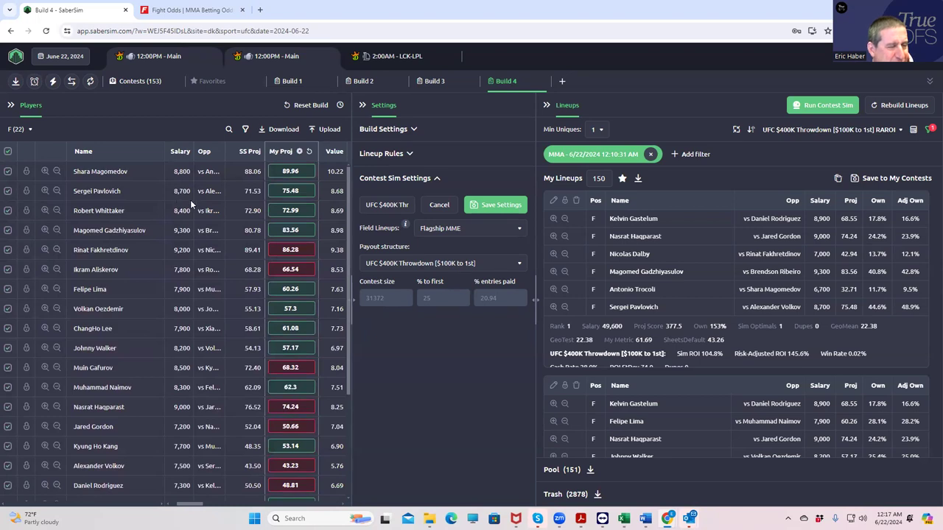
{"action": "left_click", "coordinate": [179, 151]}
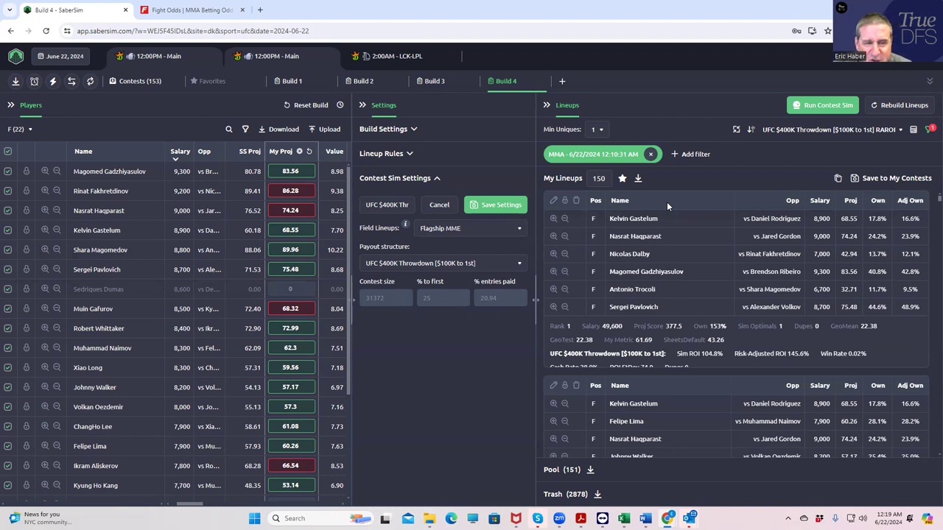
Reduce My Lineups to 50 and save those lineups to CSV
{"action": "double_click", "coordinate": [598, 178]}
{"action": "type", "text": "50"}
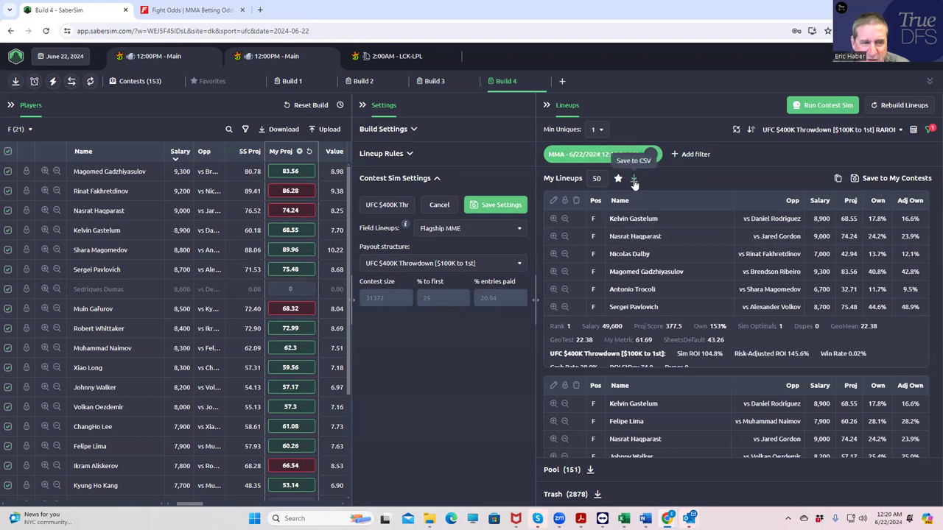
{"action": "left_click", "coordinate": [633, 179]}
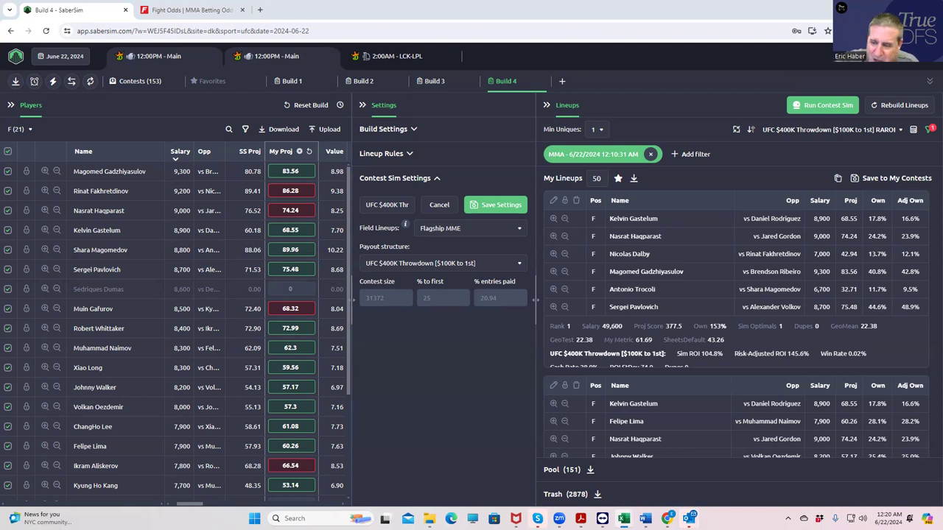
Switch to the MMA folder in File Explorer, go up to DFSSheets, and open the DupeTest1 v3 workbook in Excel
{"action": "mouse_move", "coordinate": [429, 518]}
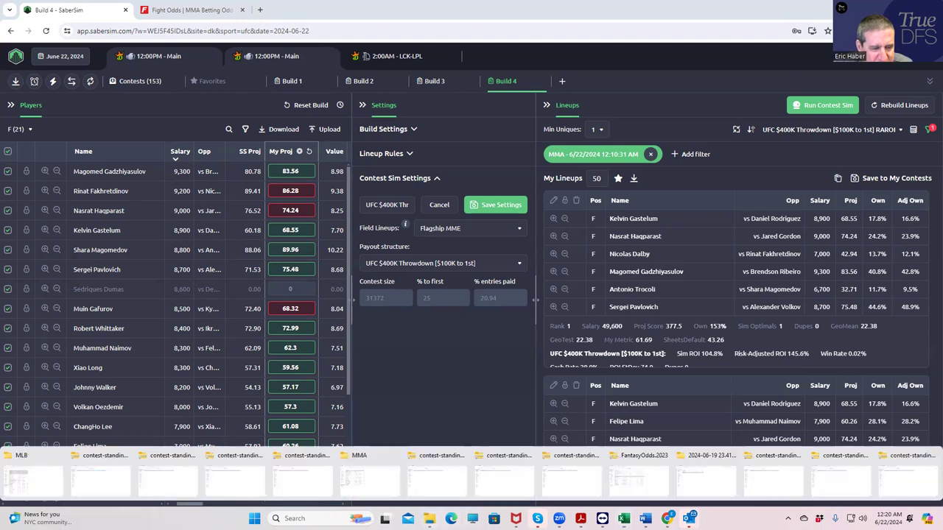
{"action": "left_click", "coordinate": [352, 479]}
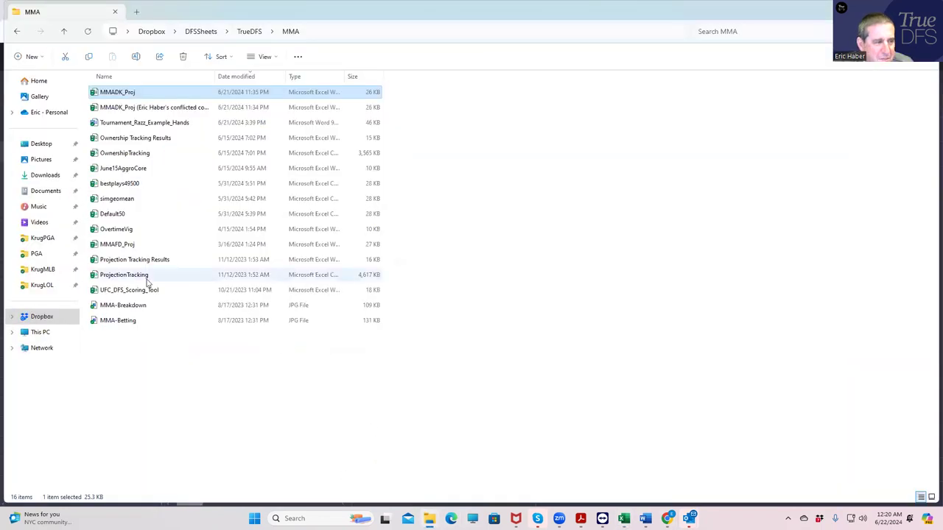
{"action": "left_click", "coordinate": [201, 32]}
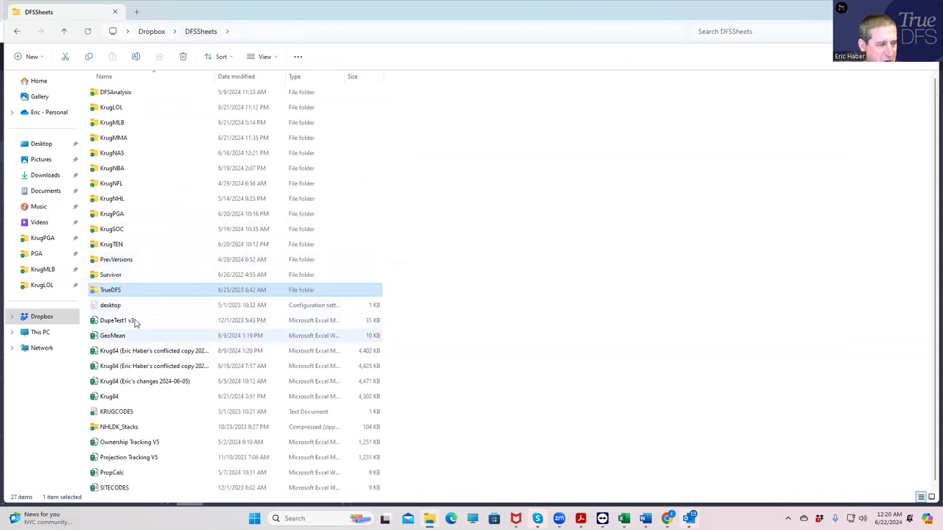
{"action": "left_click", "coordinate": [118, 320]}
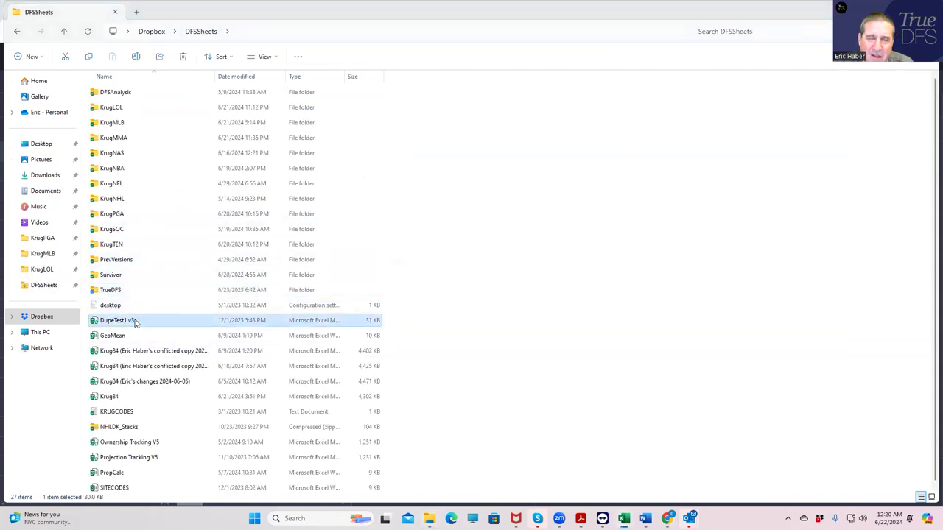
{"action": "double_click", "coordinate": [135, 322]}
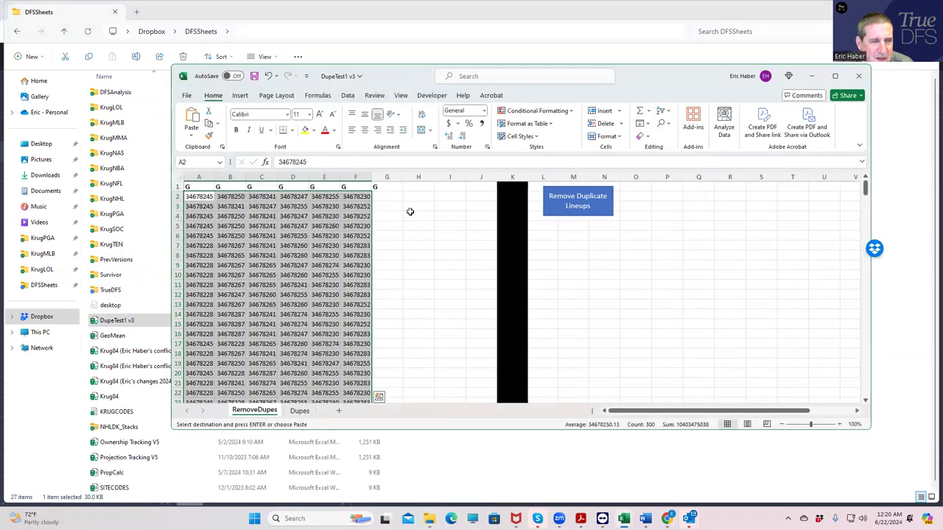
Paste the copied lineups into the RemoveDupes sheet from cell A2, check them down to the last row, and minimise the workbook
{"action": "left_click", "coordinate": [195, 197]}
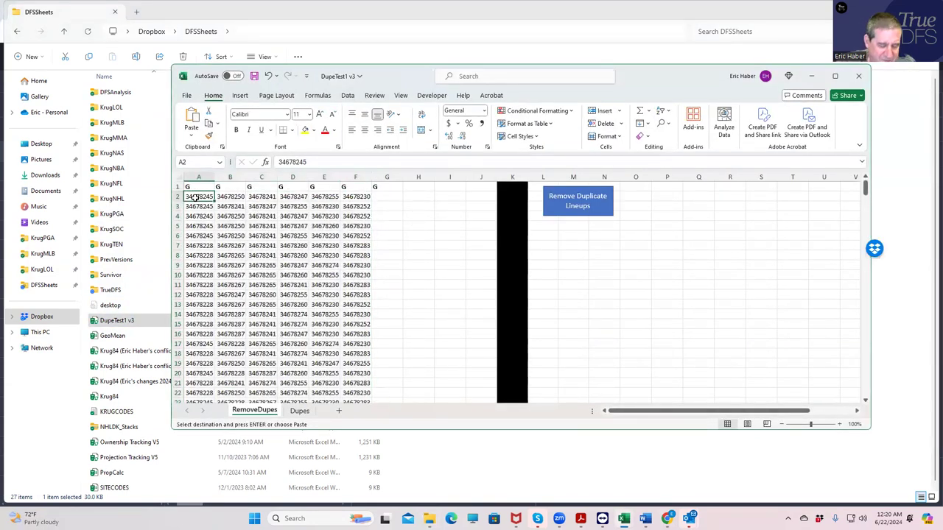
{"action": "key", "text": "ctrl+v"}
{"action": "scroll", "coordinate": [422, 283], "scroll_direction": "down", "scroll_amount": 11}
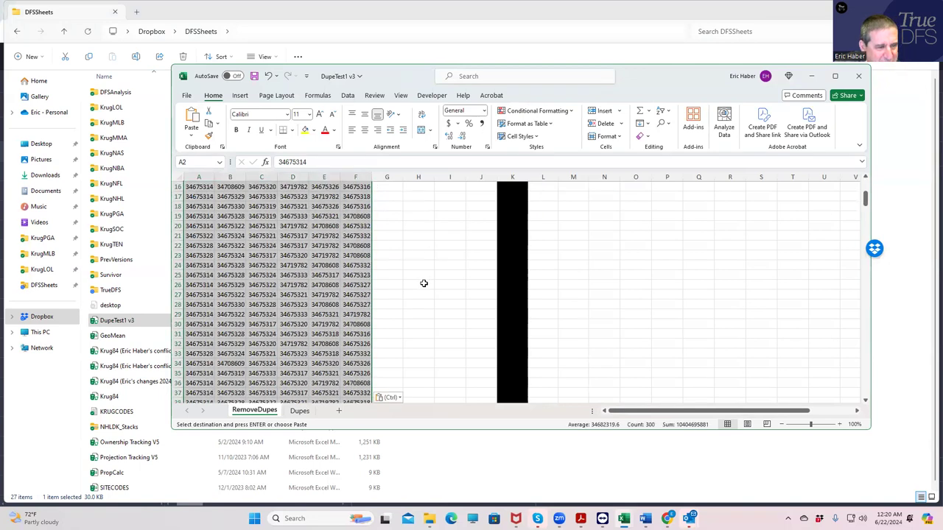
{"action": "scroll", "coordinate": [424, 283], "scroll_direction": "down", "scroll_amount": 2}
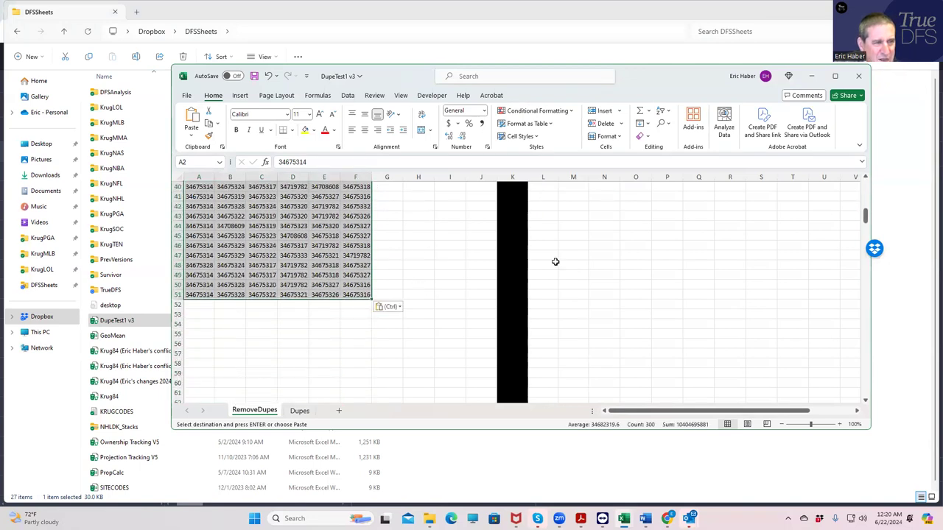
{"action": "left_click", "coordinate": [811, 76]}
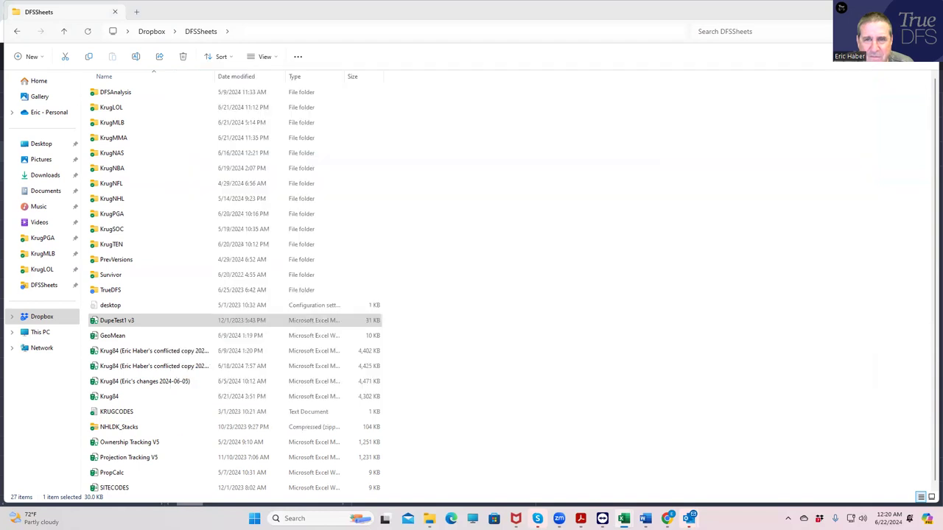
{"action": "key", "text": "super+Down"}
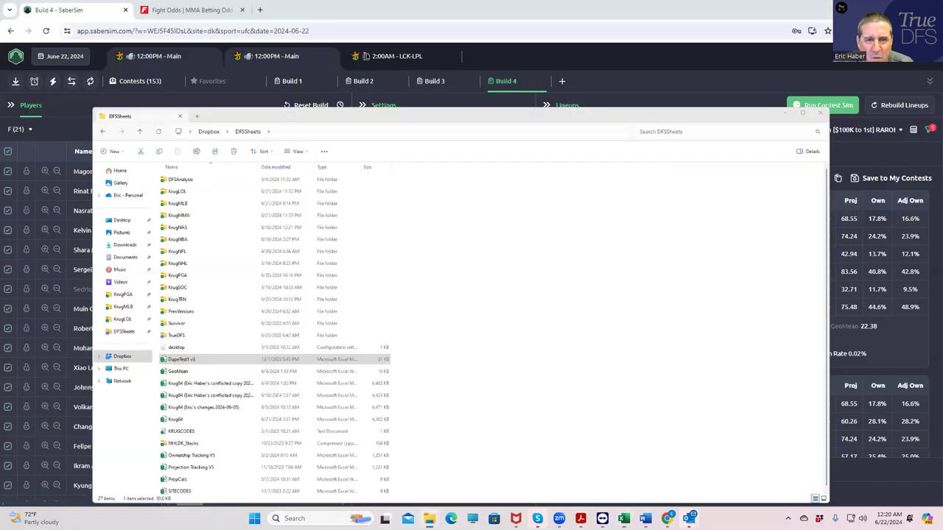
Minimise File Explorer, remove the active lineup filter, and rank the lineups by SheetsDefault
{"action": "key", "text": "super+Down"}
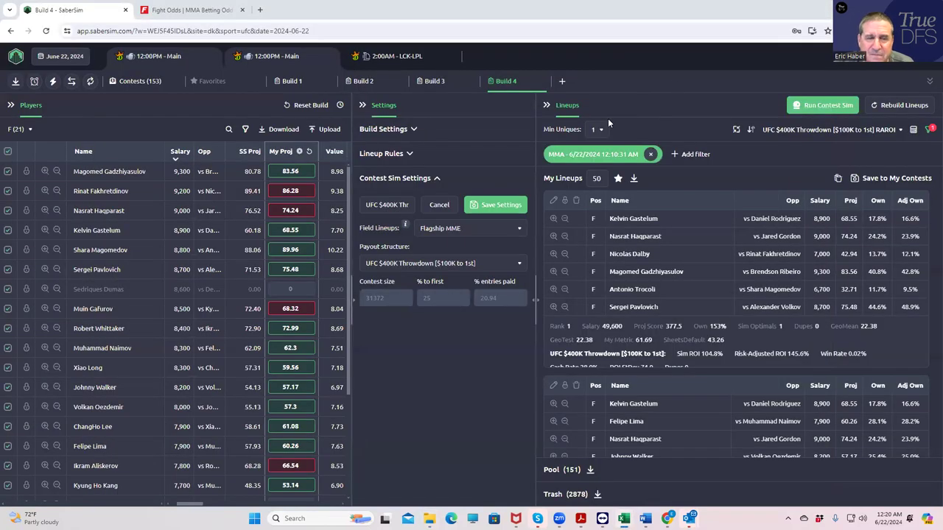
{"action": "left_click", "coordinate": [650, 153]}
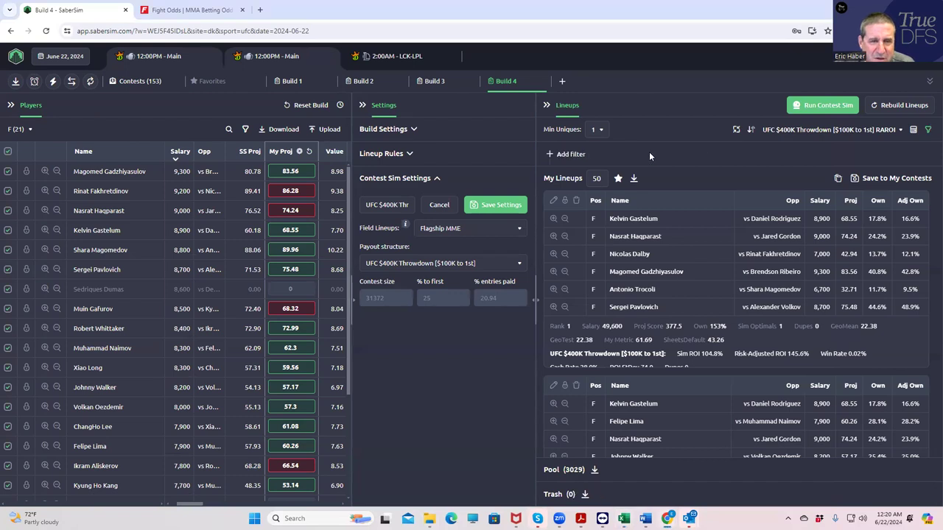
{"action": "left_click", "coordinate": [854, 131]}
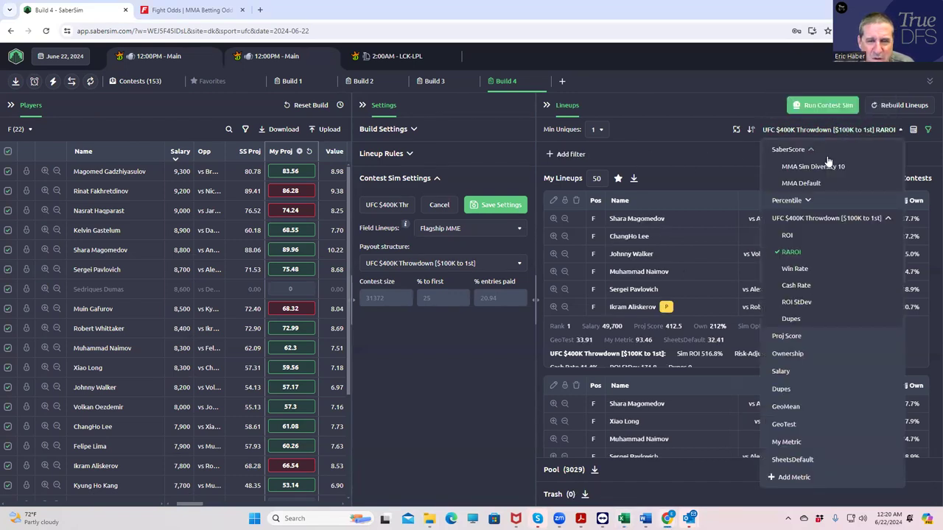
{"action": "left_click", "coordinate": [799, 460]}
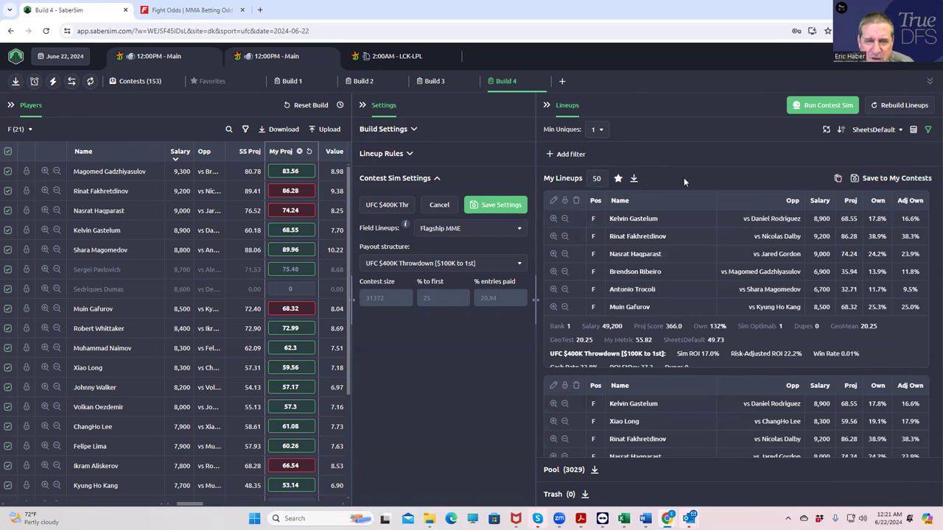
Download the 50 SheetsDefault lineups to CSV and copy their player IDs from columns A to F, starting at A2
{"action": "left_click", "coordinate": [633, 178]}
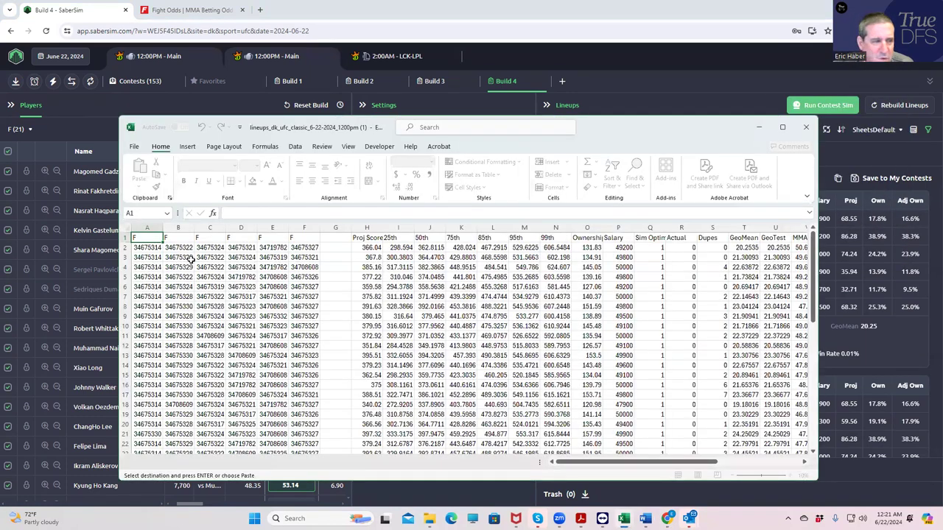
{"action": "left_click_drag", "start_coordinate": [148, 248], "coordinate": [178, 287]}
{"action": "key", "text": "ctrl+c"}
{"action": "left_click_drag", "start_coordinate": [304, 451], "coordinate": [318, 434]}
{"action": "key", "text": "ctrl+c"}
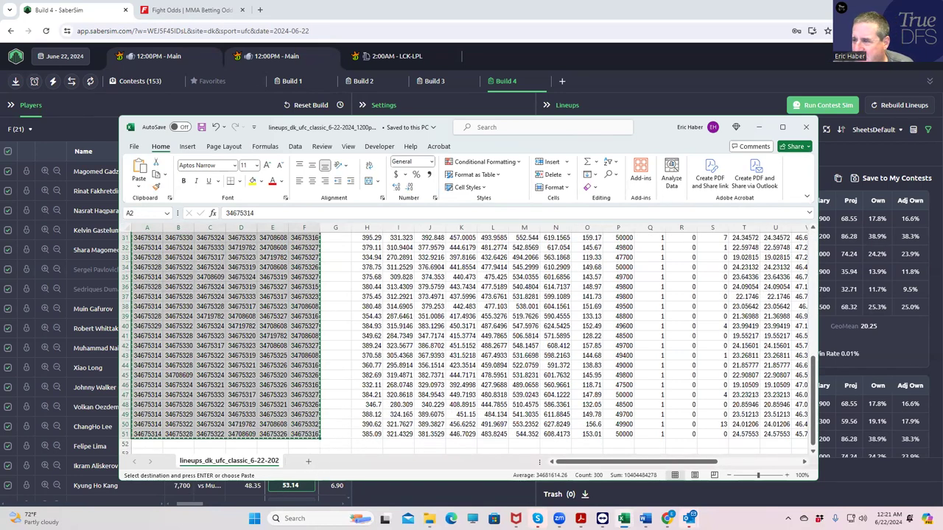
Paste the copied lineups into the RemoveDupes sheet of DupeTest1 v3 from cell A52 and minimise the CSV workbook
{"action": "key", "text": "alt+Tab"}
{"action": "left_click", "coordinate": [207, 294]}
{"action": "key", "text": "ctrl+v"}
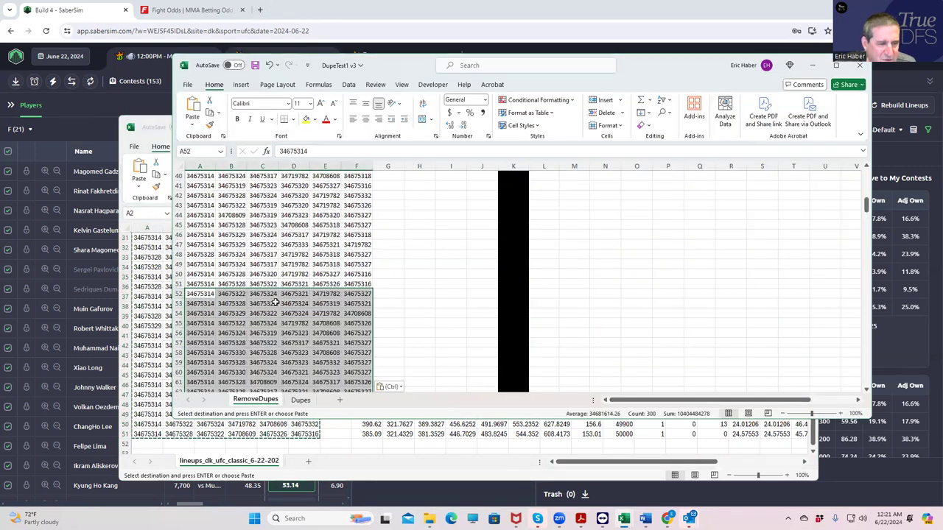
{"action": "left_click", "coordinate": [436, 313]}
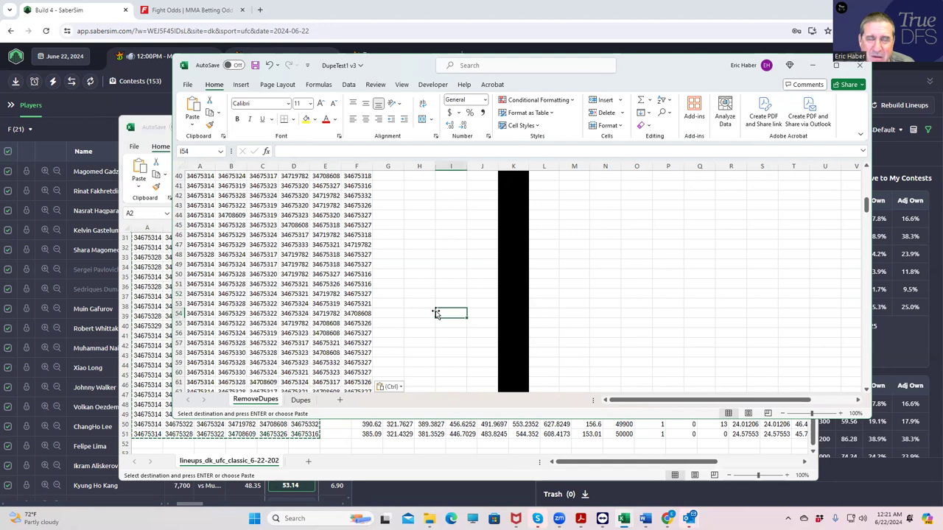
{"action": "scroll", "coordinate": [612, 302], "scroll_direction": "up", "scroll_amount": 5}
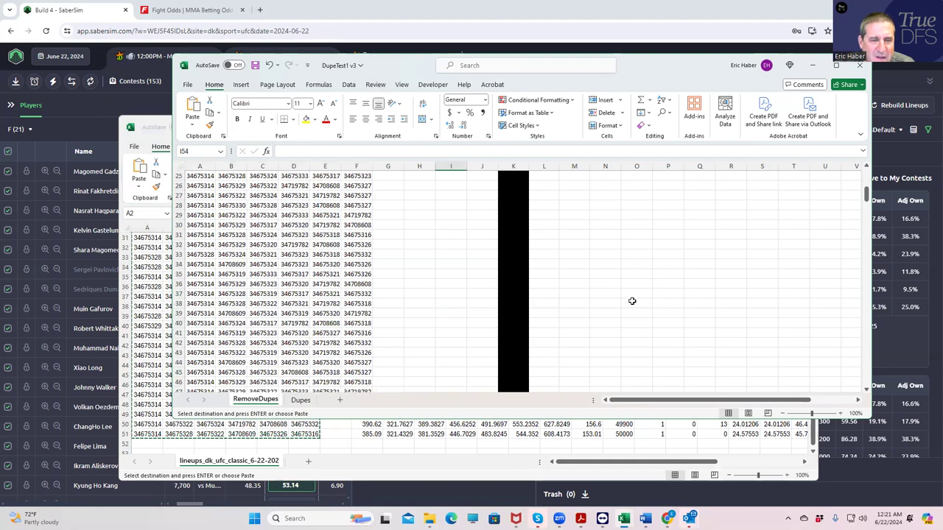
{"action": "left_click", "coordinate": [500, 444]}
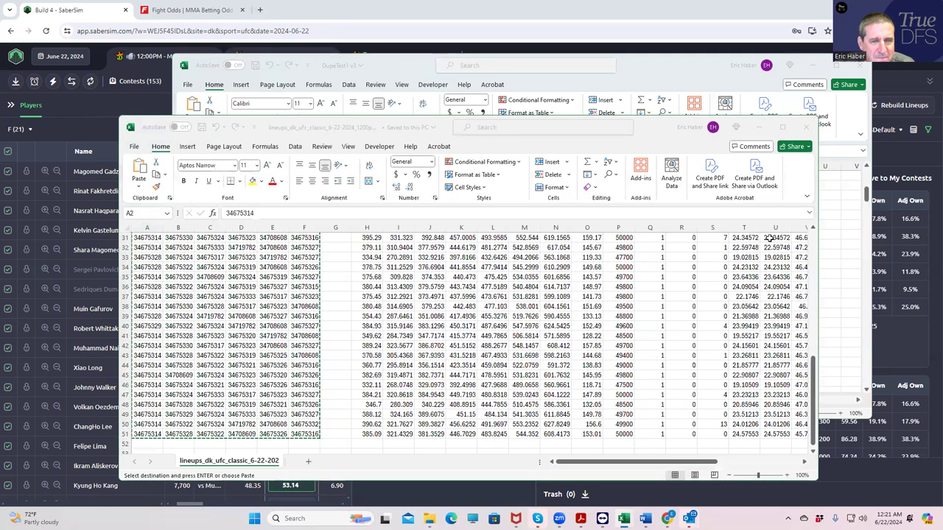
{"action": "left_click", "coordinate": [759, 129]}
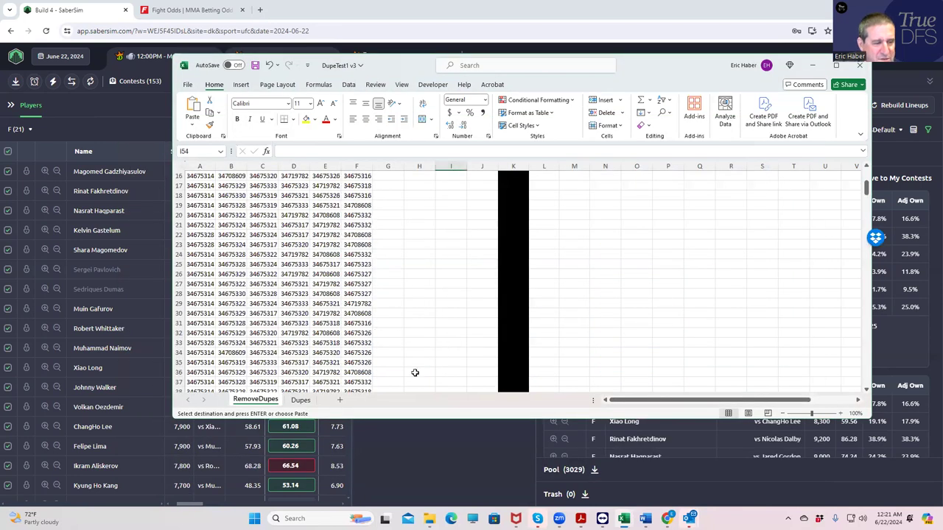
Remove the duplicate lineups, then check the Dupes sheet and the last remaining row of the RemoveDupes sheet
{"action": "left_click_drag", "start_coordinate": [867, 190], "coordinate": [867, 174]}
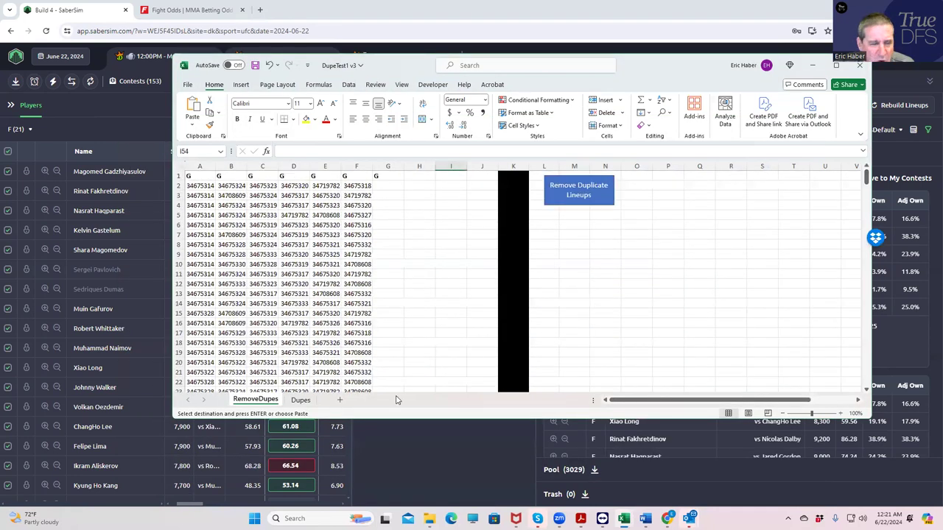
{"action": "left_click", "coordinate": [571, 196]}
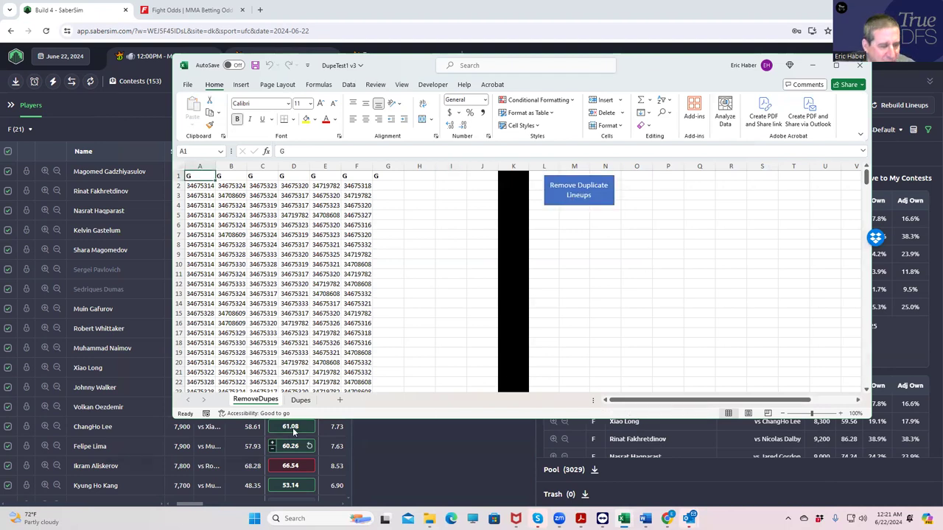
{"action": "left_click", "coordinate": [302, 400]}
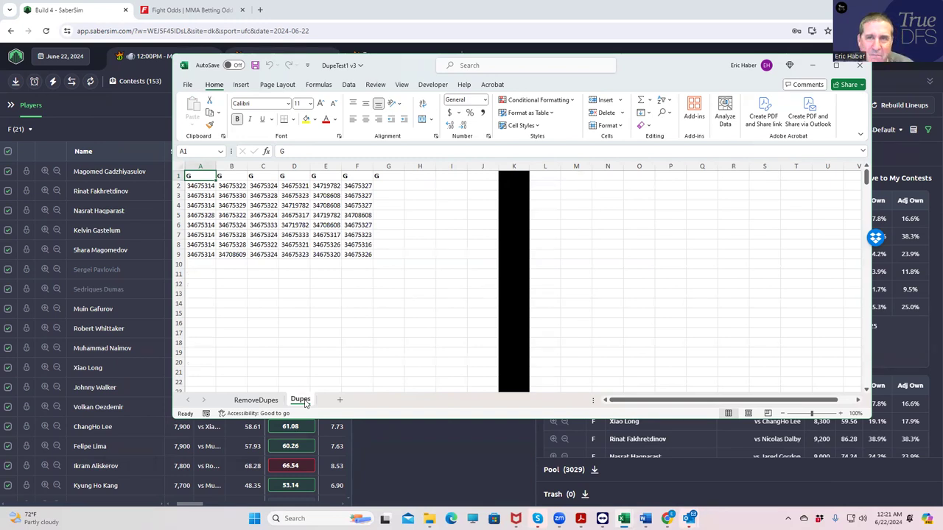
{"action": "left_click", "coordinate": [255, 400]}
{"action": "scroll", "coordinate": [431, 350], "scroll_direction": "down", "scroll_amount": 3}
{"action": "scroll", "coordinate": [432, 350], "scroll_direction": "down", "scroll_amount": 20}
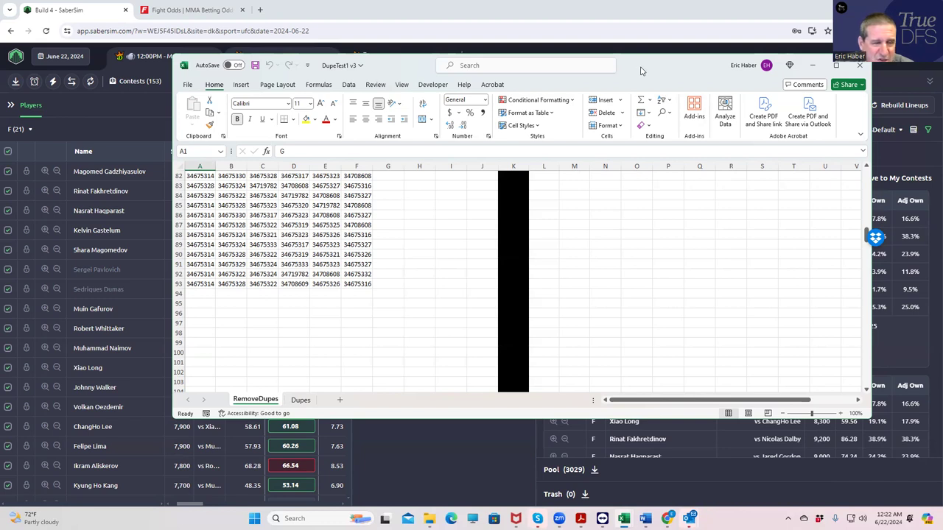
Minimise the workbook and rank the SaberSim lineups by RAROI for the UFC $400K Throwdown [$100K to 1st]
{"action": "left_click", "coordinate": [812, 65]}
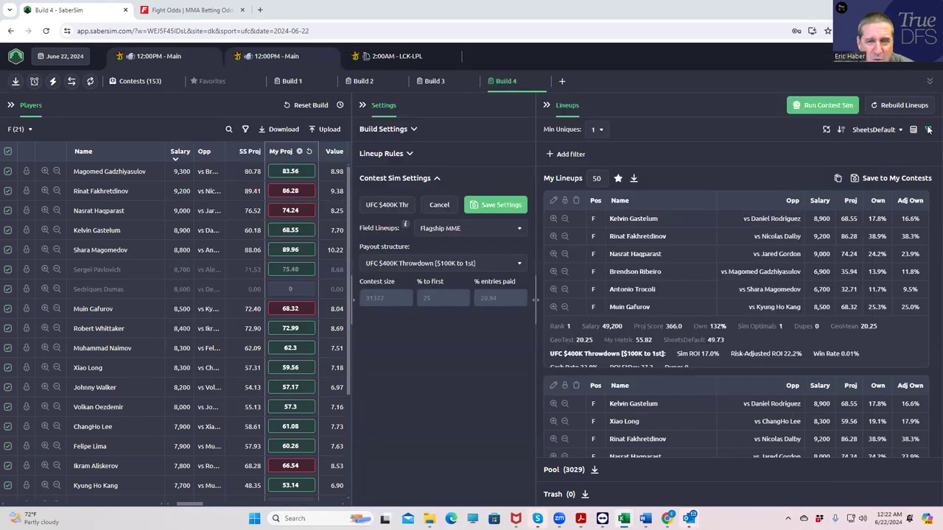
{"action": "left_click", "coordinate": [864, 130]}
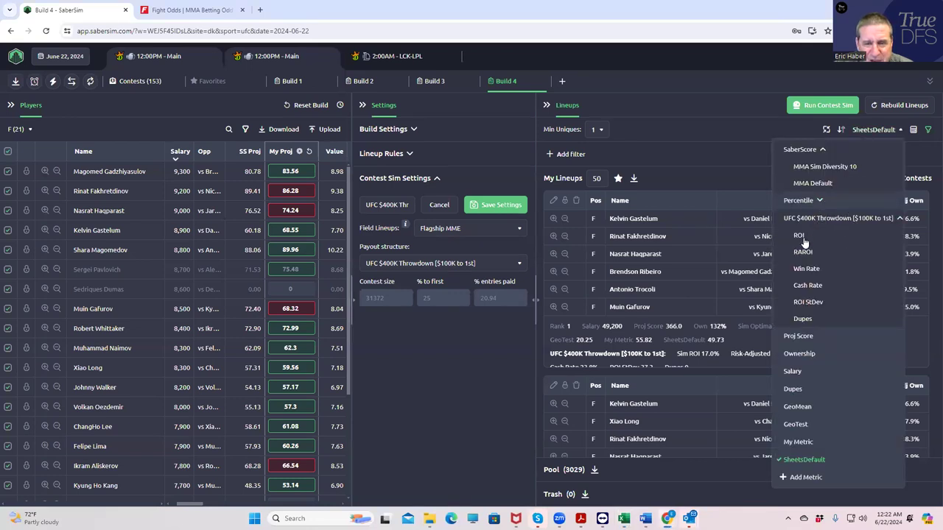
{"action": "left_click", "coordinate": [835, 217]}
{"action": "left_click", "coordinate": [836, 218]}
{"action": "left_click", "coordinate": [802, 253]}
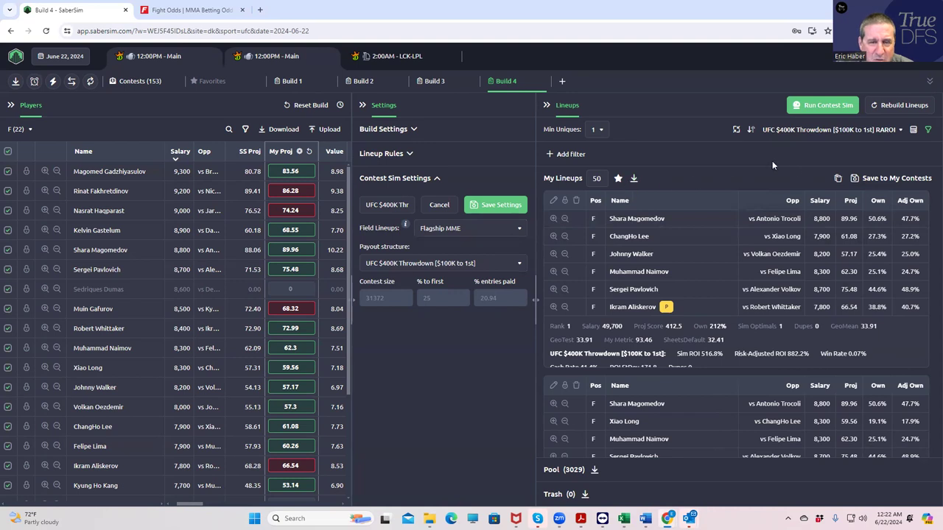
Add and save a lineup pool filter that shows lineups with Salary less than 49500
{"action": "scroll", "coordinate": [549, 191], "scroll_direction": "down", "scroll_amount": 1}
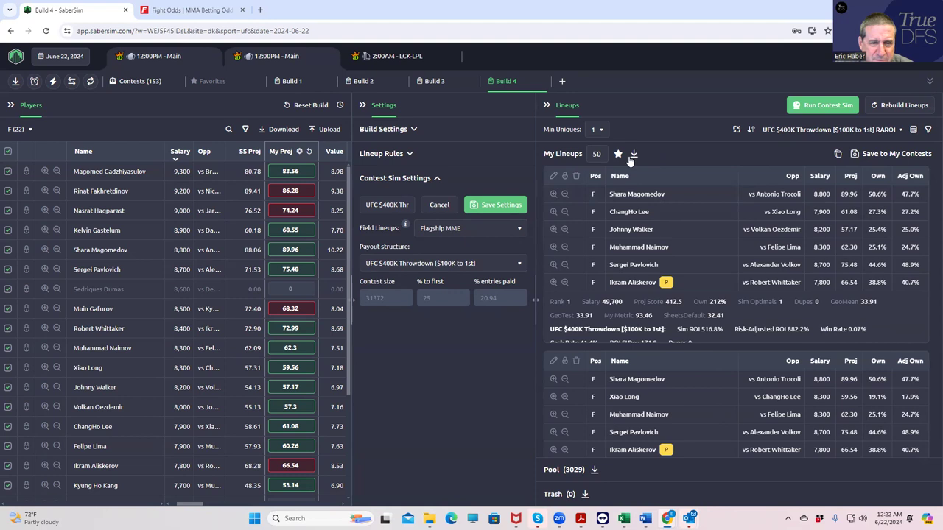
{"action": "left_click", "coordinate": [927, 130]}
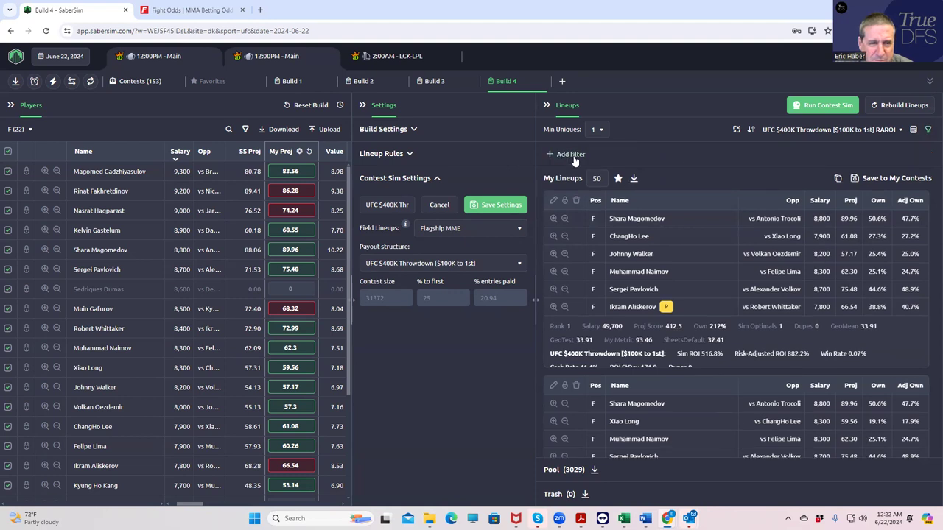
{"action": "left_click", "coordinate": [560, 155]}
{"action": "left_click", "coordinate": [372, 267]}
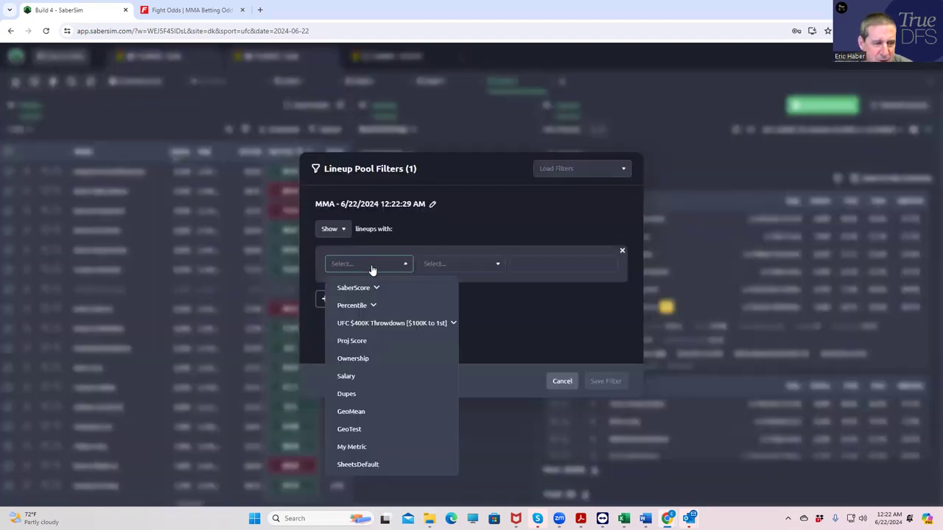
{"action": "left_click", "coordinate": [373, 377]}
{"action": "left_click", "coordinate": [450, 271]}
{"action": "left_click", "coordinate": [446, 308]}
{"action": "left_click", "coordinate": [557, 267]}
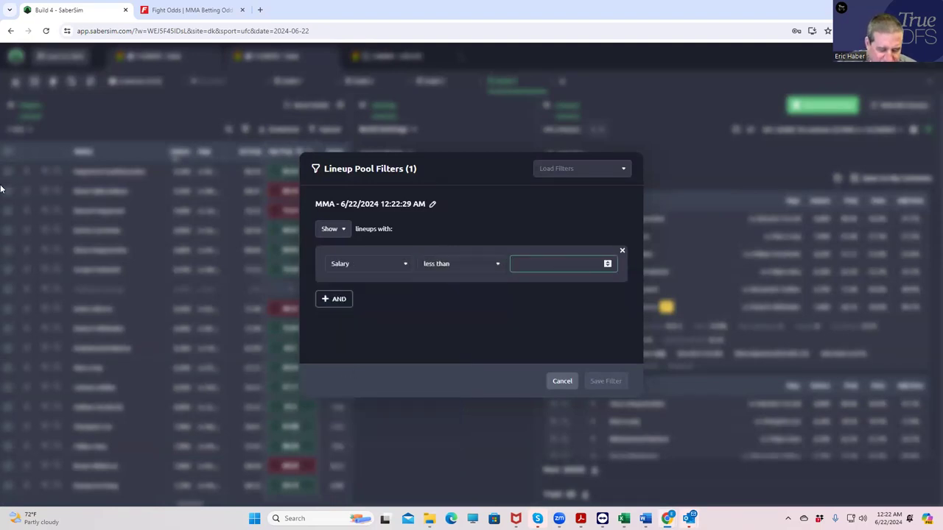
{"action": "type", "text": "49500"}
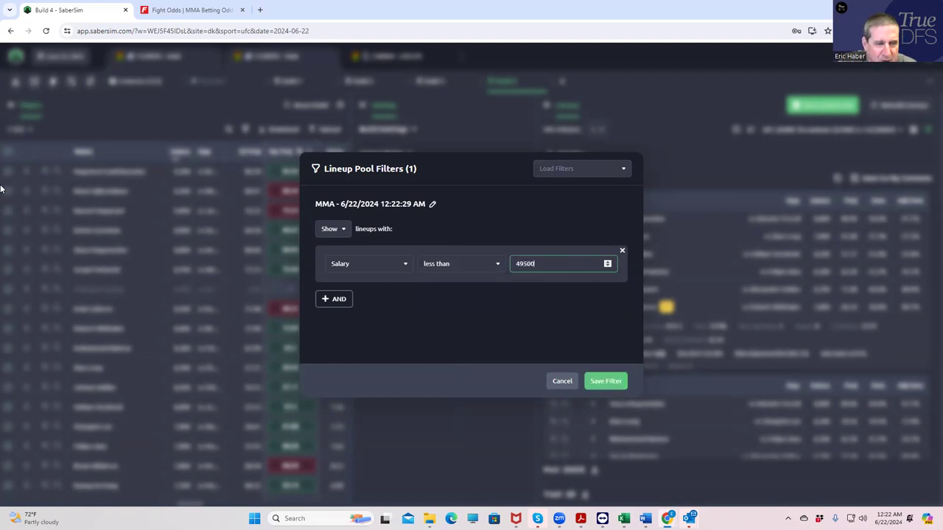
{"action": "left_click", "coordinate": [618, 380]}
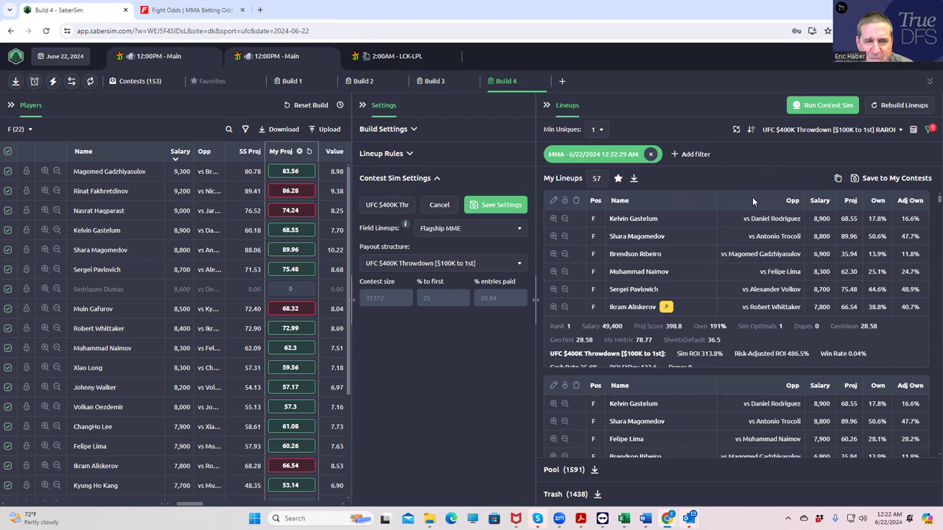
Download the 57 filtered lineups to CSV and paste their player IDs into the RemoveDupes sheet from cell A94
{"action": "left_click", "coordinate": [632, 180]}
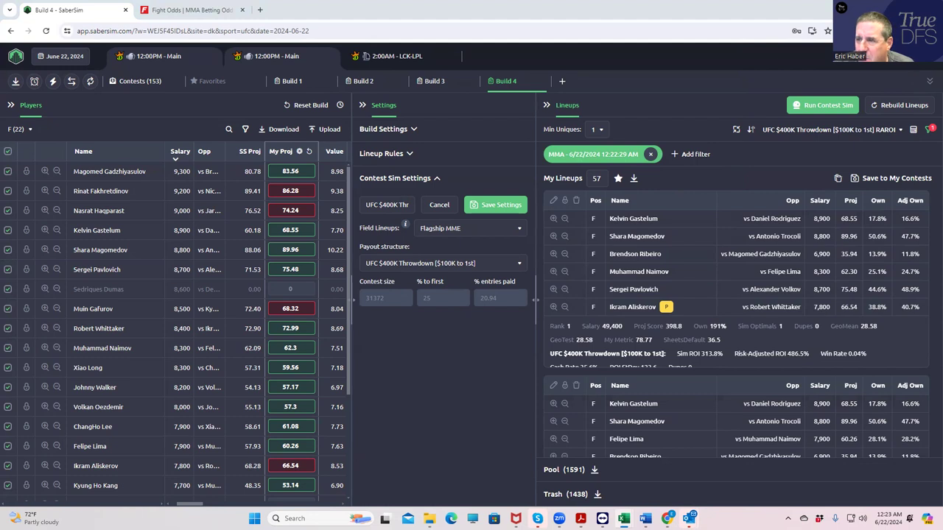
{"action": "key", "text": "alt+Tab"}
{"action": "left_click", "coordinate": [243, 258]}
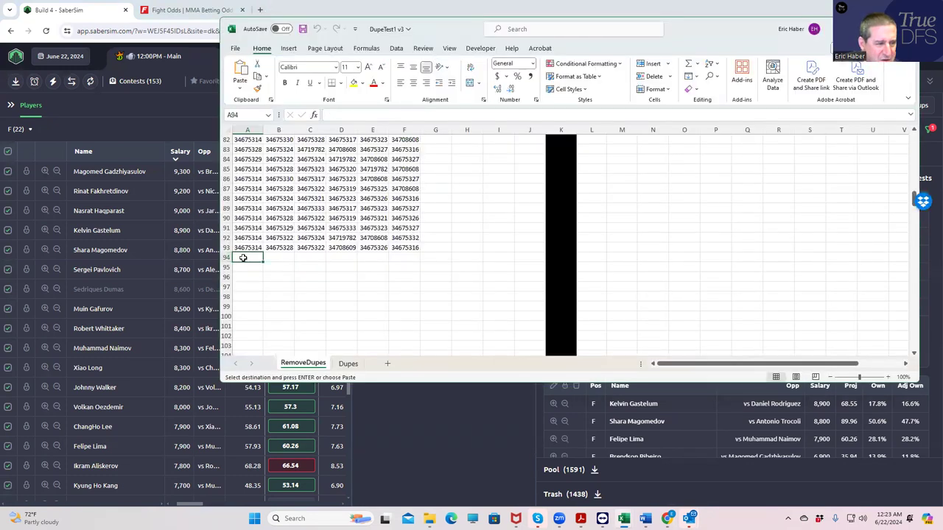
{"action": "key", "text": "ctrl+v"}
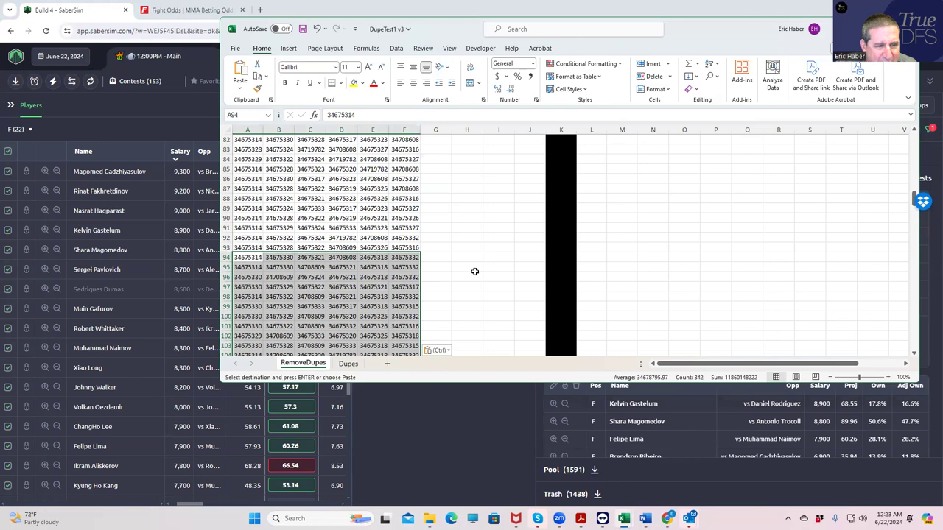
Remove duplicate lineups from the extended RemoveDupes list and check the Dupes sheet
{"action": "scroll", "coordinate": [476, 272], "scroll_direction": "up", "scroll_amount": 10}
{"action": "scroll", "coordinate": [475, 272], "scroll_direction": "up", "scroll_amount": 17}
{"action": "left_click", "coordinate": [611, 153]}
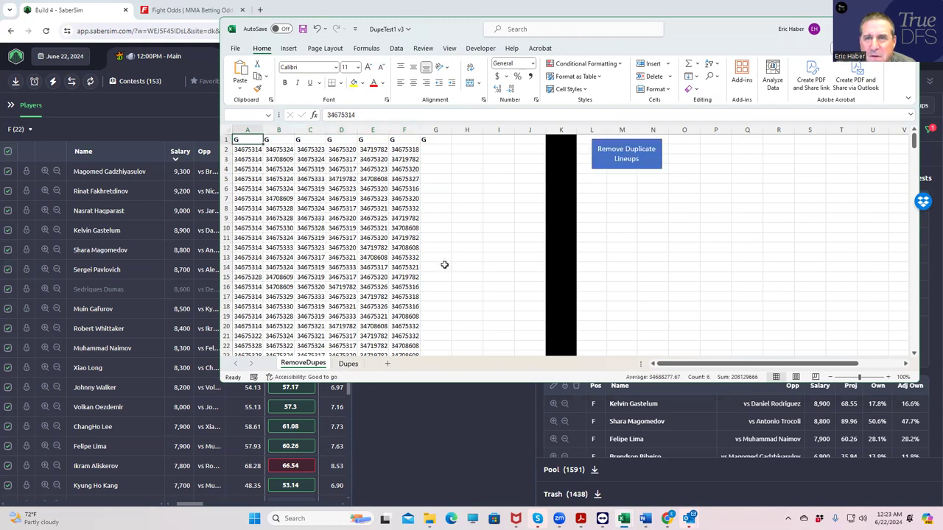
{"action": "left_click", "coordinate": [347, 364]}
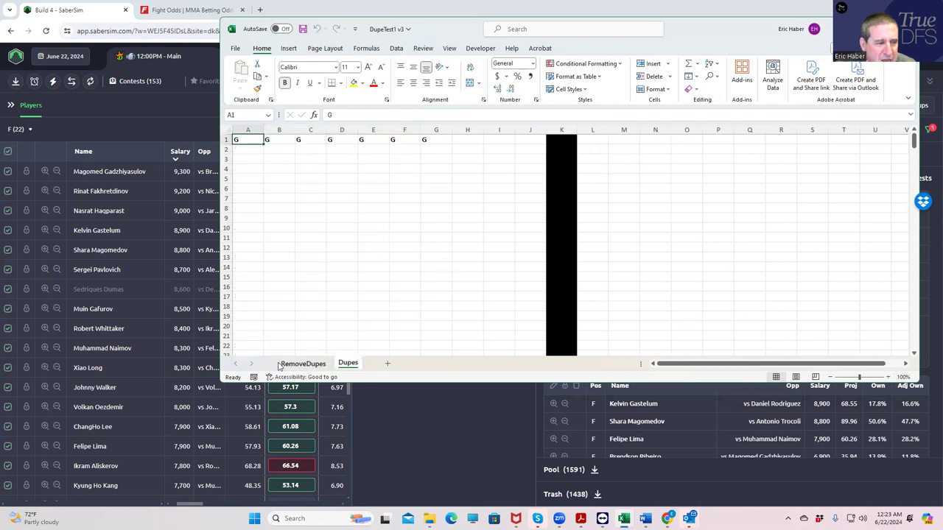
Review the combined lineups in the RemoveDupes sheet down to the last row and return to the first row
{"action": "left_click", "coordinate": [302, 364]}
{"action": "scroll", "coordinate": [684, 273], "scroll_direction": "down", "scroll_amount": 4}
{"action": "scroll", "coordinate": [684, 274], "scroll_direction": "down", "scroll_amount": 20}
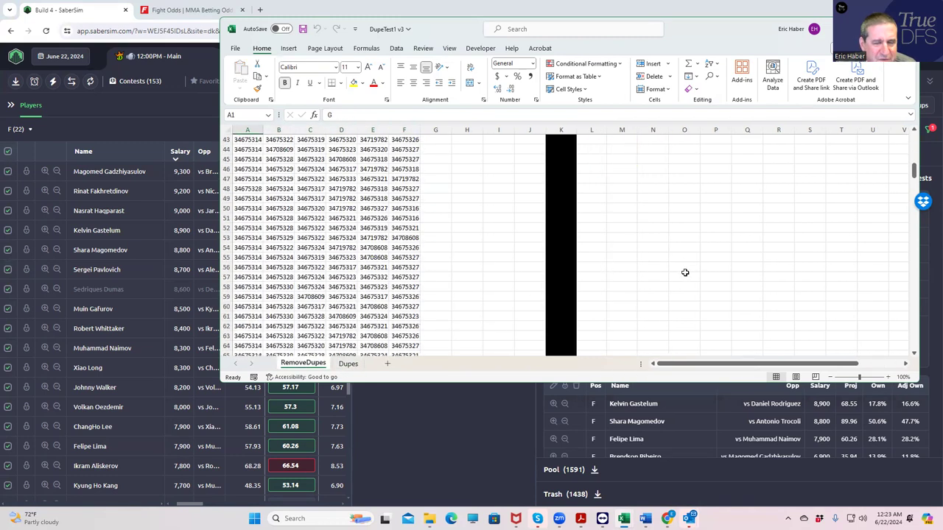
{"action": "scroll", "coordinate": [684, 273], "scroll_direction": "down", "scroll_amount": 15}
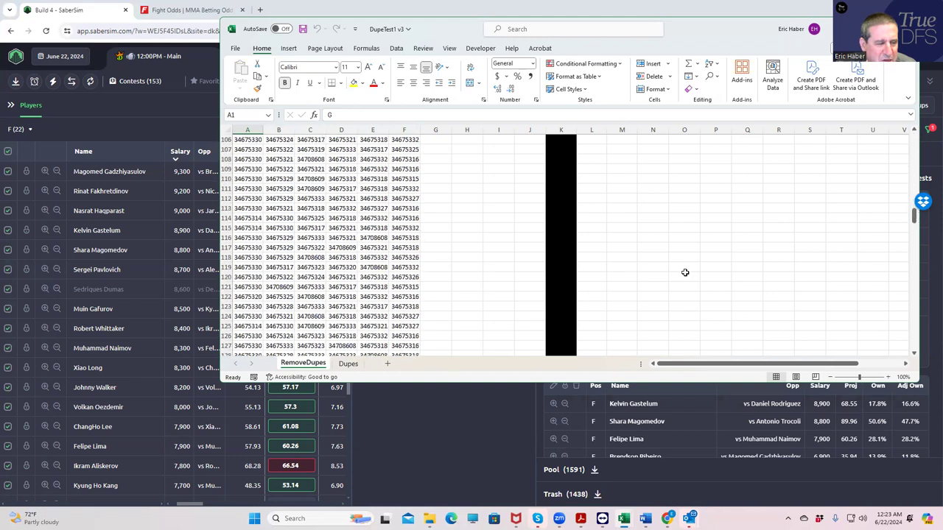
{"action": "scroll", "coordinate": [684, 273], "scroll_direction": "up", "scroll_amount": 3}
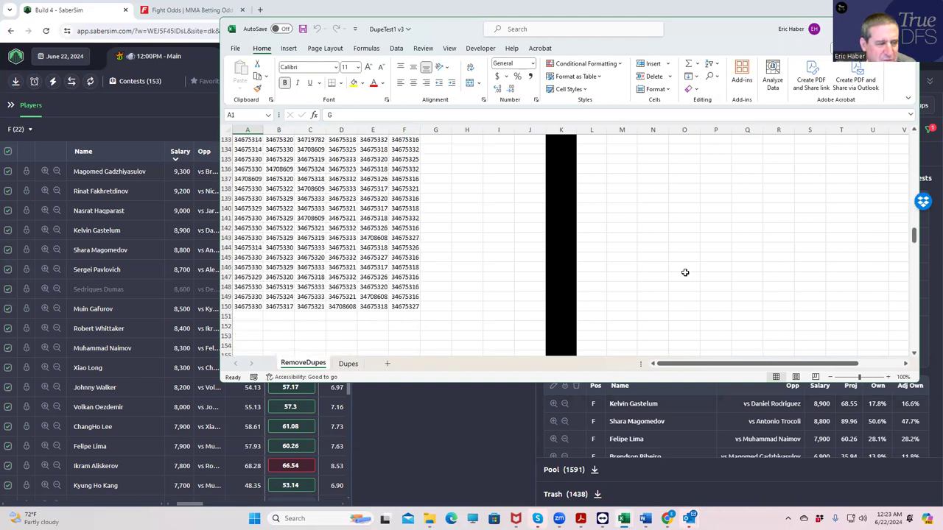
{"action": "scroll", "coordinate": [696, 288], "scroll_direction": "down", "scroll_amount": 4}
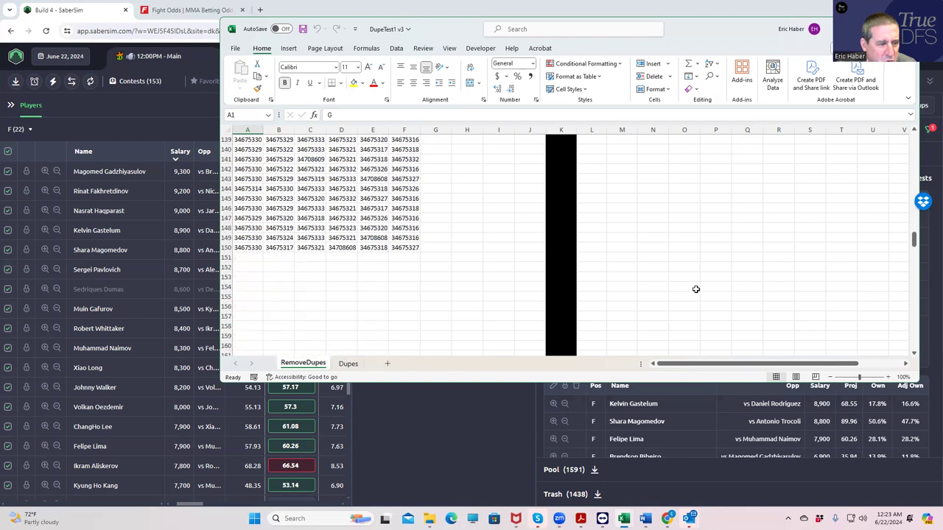
{"action": "scroll", "coordinate": [696, 289], "scroll_direction": "up", "scroll_amount": 13}
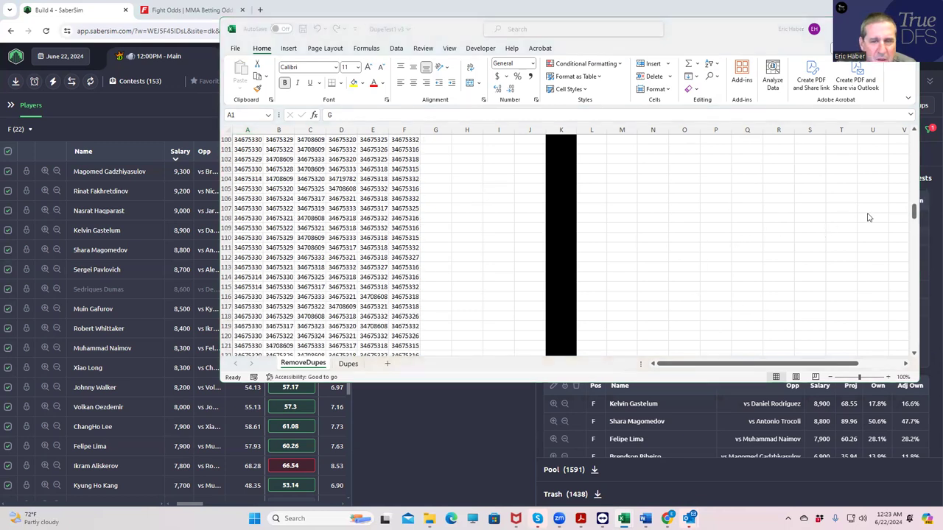
{"action": "left_click_drag", "start_coordinate": [914, 213], "coordinate": [913, 138]}
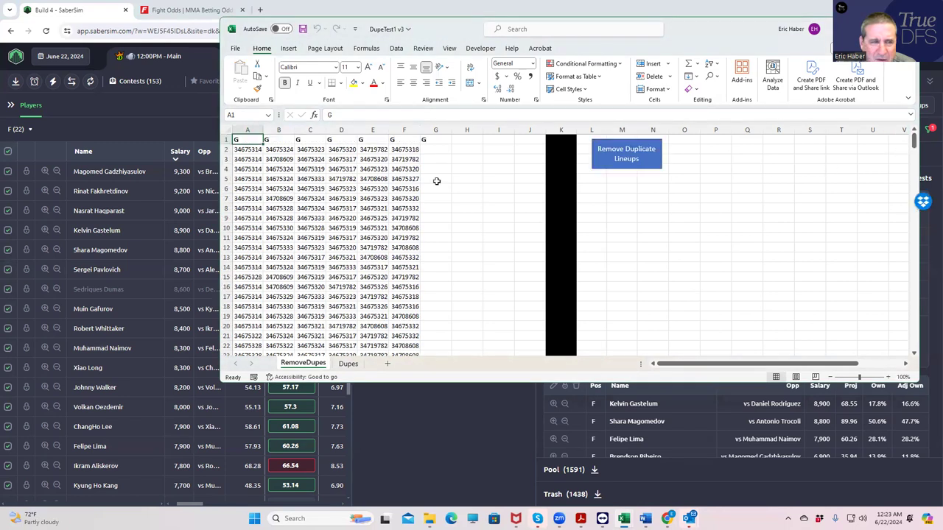
Copy the lineup IDs in A2:F150 of the RemoveDupes sheet, then switch to the browser and open the DraftKings My Lineups page
{"action": "left_click_drag", "start_coordinate": [247, 151], "coordinate": [395, 336]}
{"action": "key", "text": "ctrl+c"}
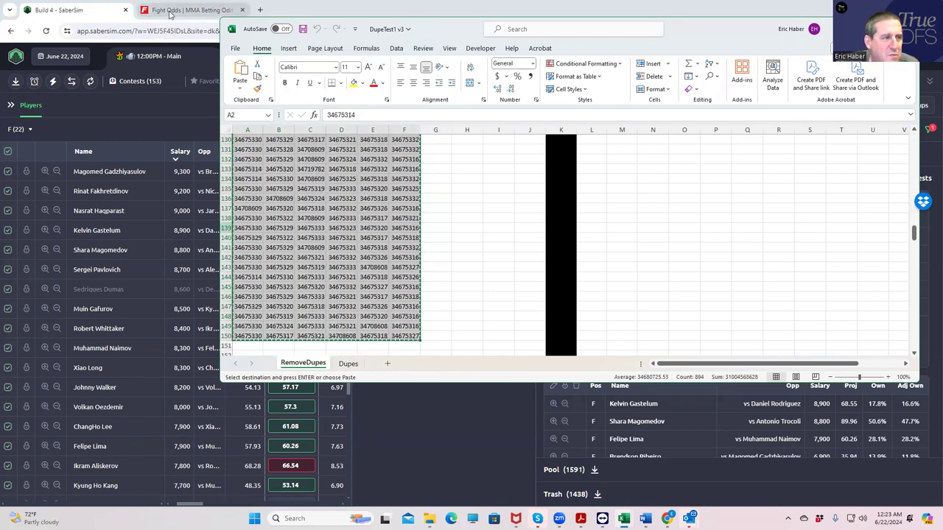
{"action": "left_click", "coordinate": [221, 11]}
{"action": "left_click", "coordinate": [211, 32]}
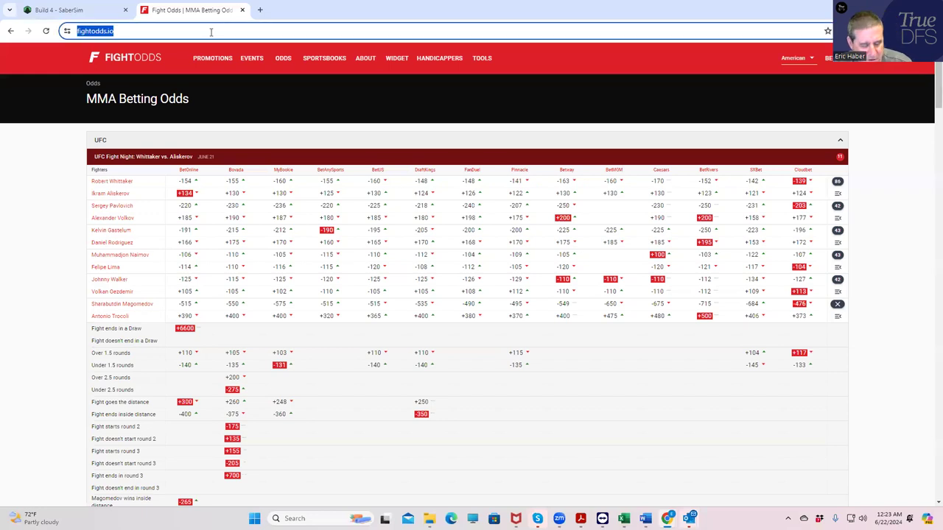
{"action": "type", "text": "dr"}
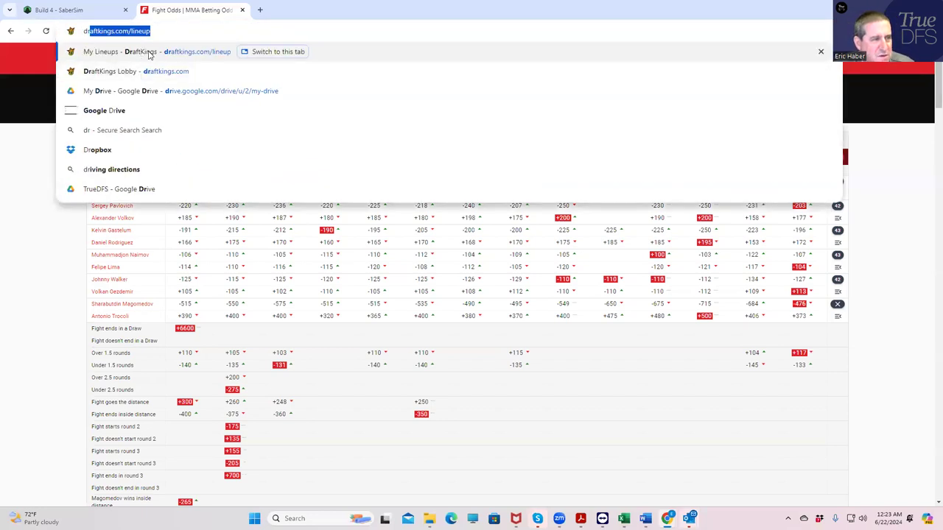
{"action": "left_click", "coordinate": [149, 52]}
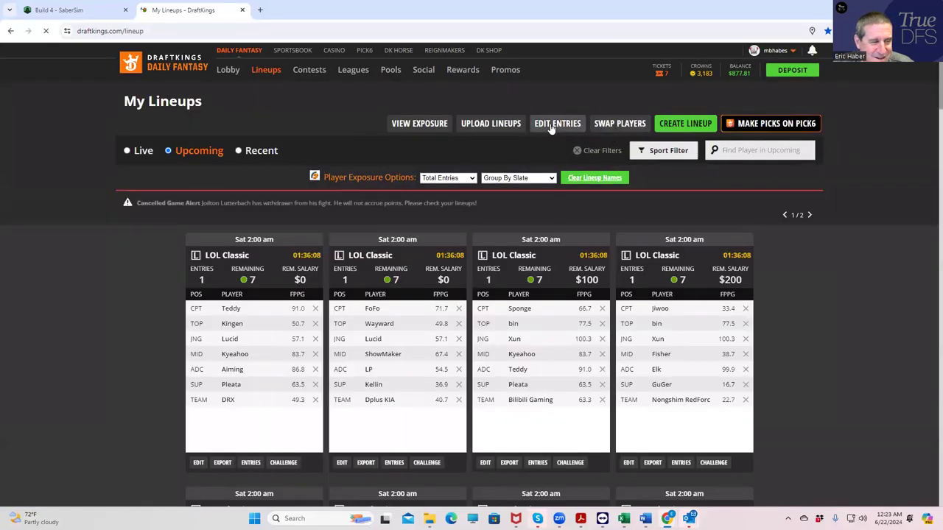
Download the MMA Classic entries for 06/22 12:00 pm, open the CSV and paste the copied lineups from cell E2
{"action": "left_click", "coordinate": [551, 126]}
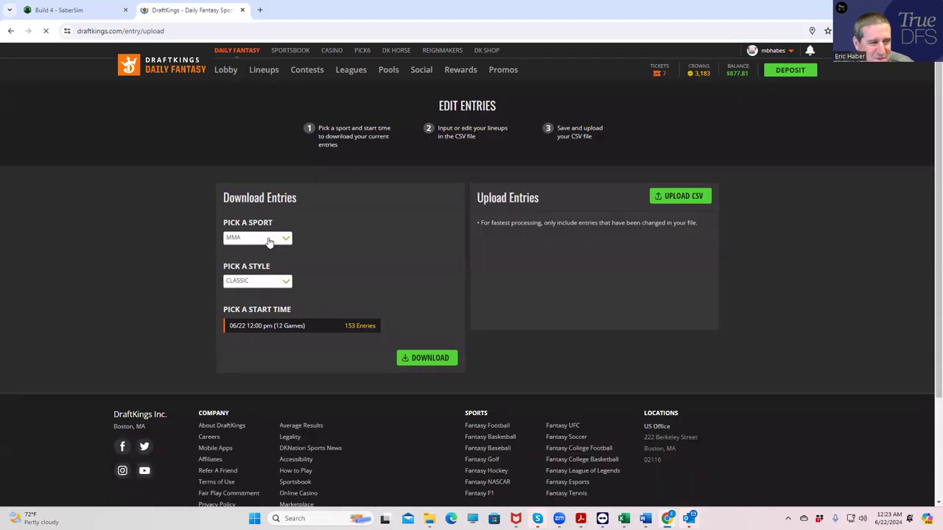
{"action": "left_click", "coordinate": [425, 359]}
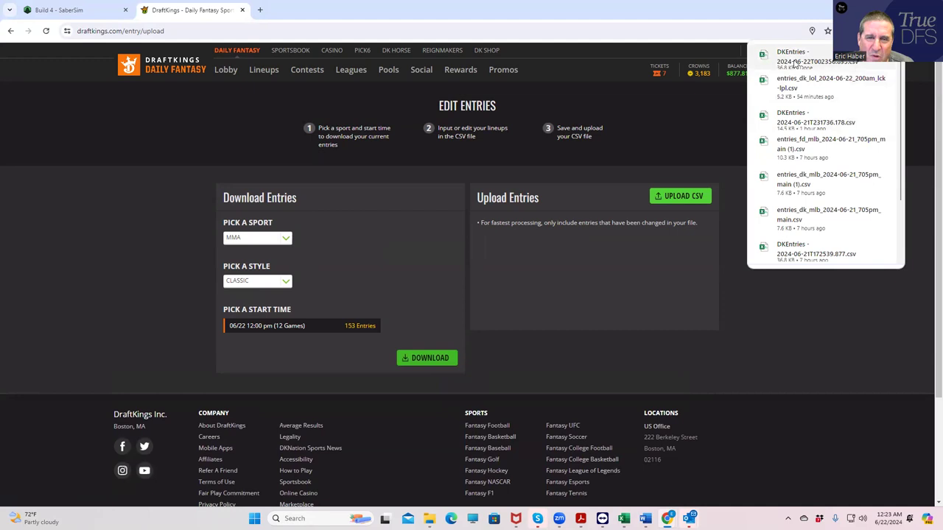
{"action": "key", "text": "alt+Tab"}
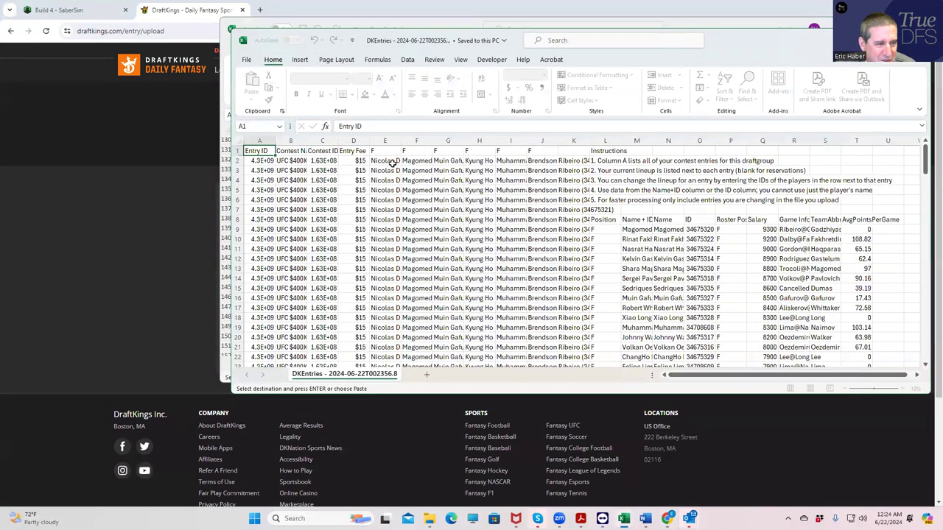
{"action": "left_click", "coordinate": [375, 163]}
{"action": "key", "text": "ctrl+v"}
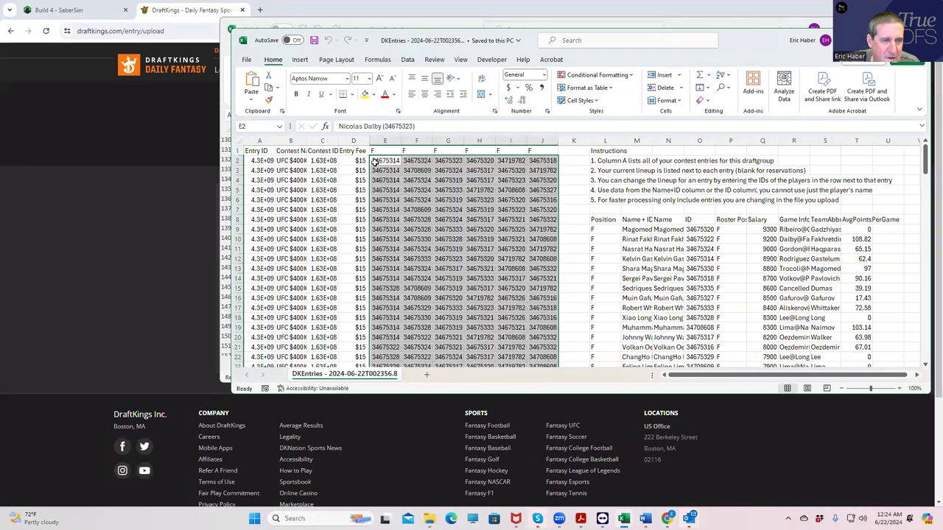
Copy the first lineup in E2:J2 of the entries file into the last $15 entry in row 151
{"action": "left_click_drag", "start_coordinate": [375, 161], "coordinate": [545, 161]}
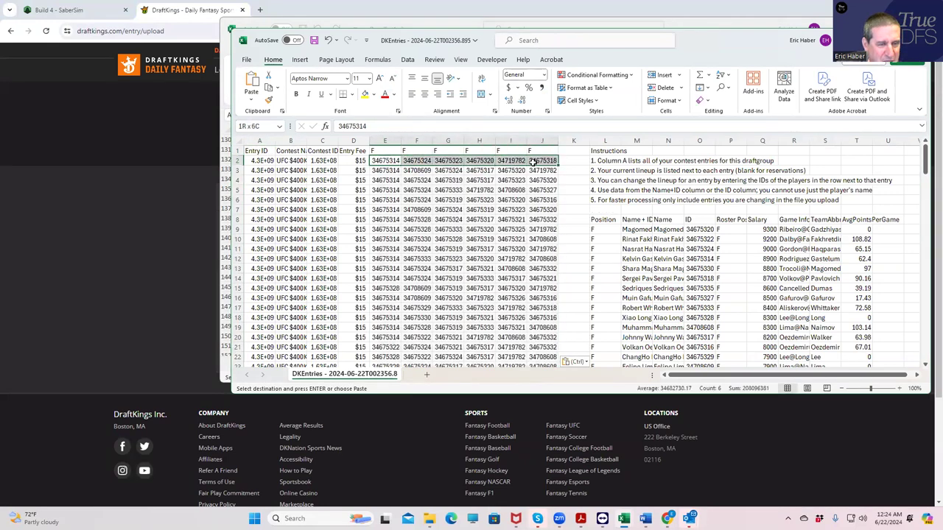
{"action": "key", "text": "ctrl+c"}
{"action": "scroll", "coordinate": [499, 224], "scroll_direction": "down", "scroll_amount": 3}
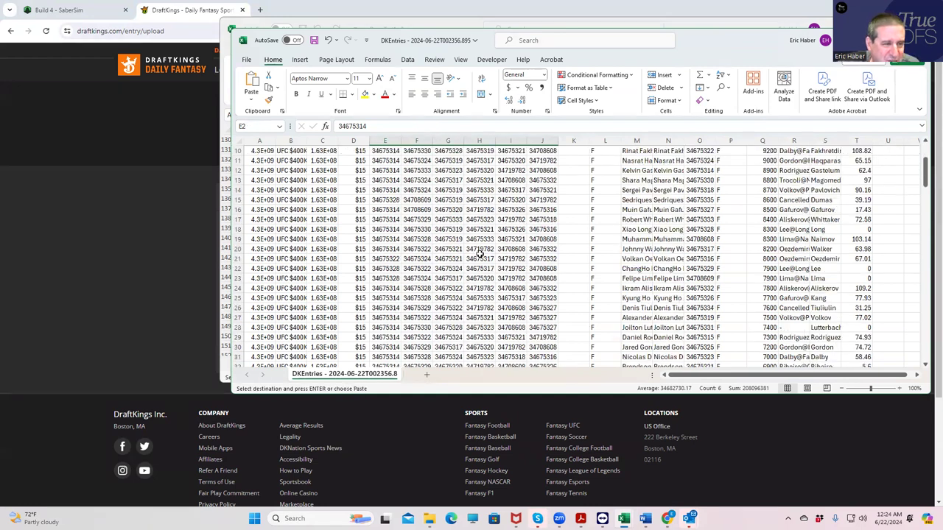
{"action": "scroll", "coordinate": [479, 252], "scroll_direction": "down", "scroll_amount": 20}
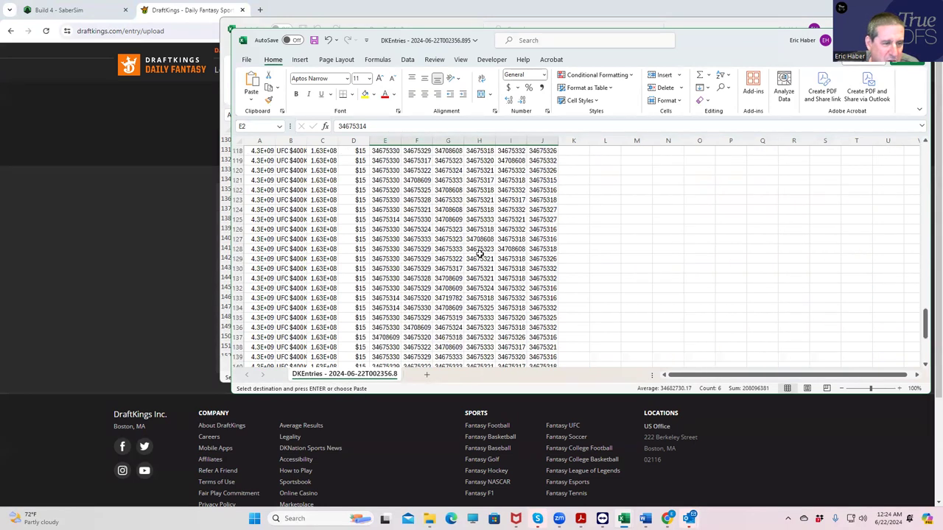
{"action": "left_click", "coordinate": [387, 211]}
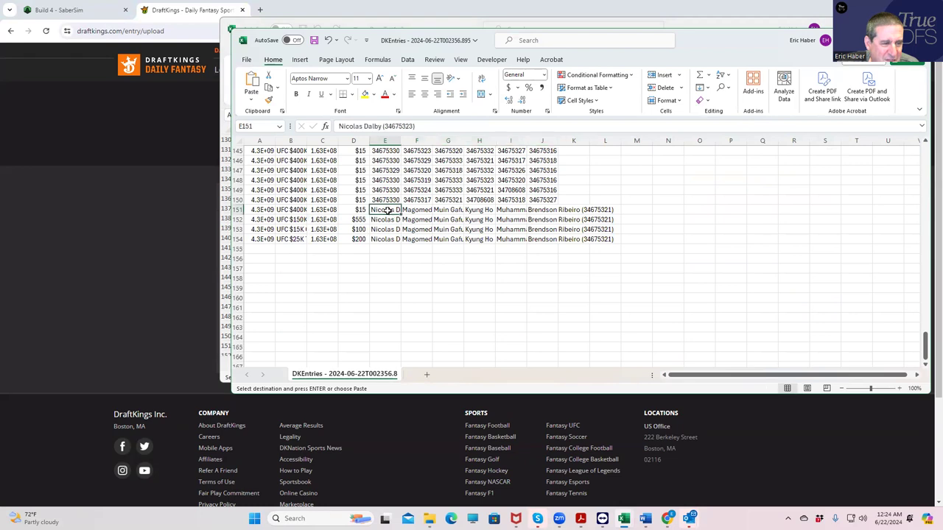
{"action": "key", "text": "ctrl+v"}
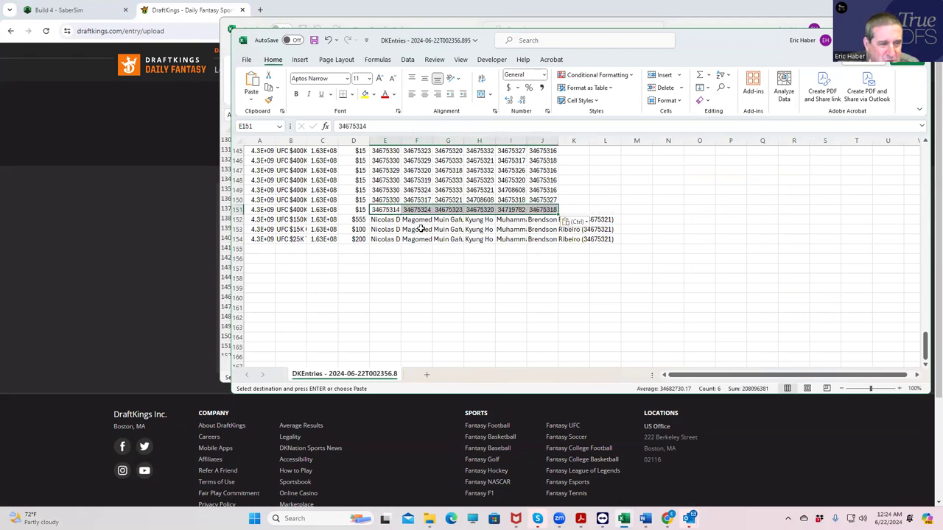
{"action": "left_click", "coordinate": [453, 248]}
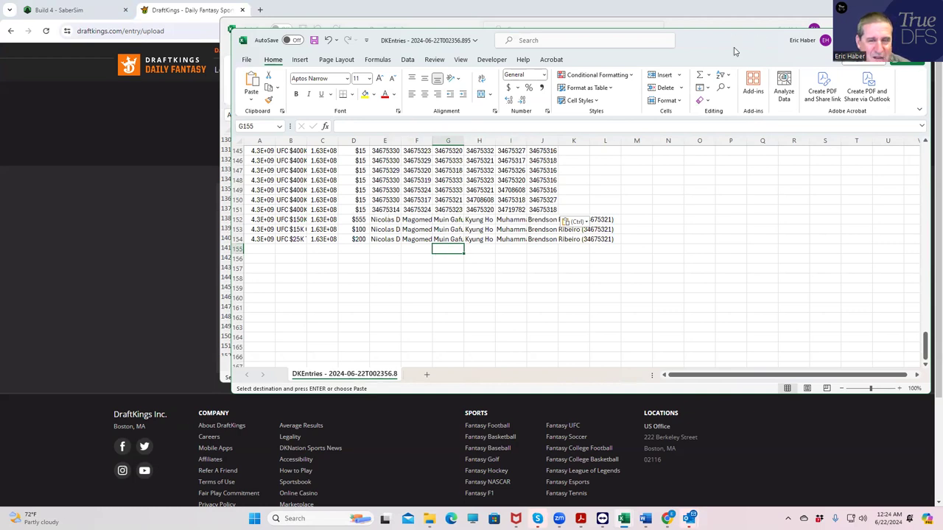
Copy the first three lineups in E2:J4 into the $555, $100 and $200 entries in rows 152 to 154
{"action": "left_click_drag", "start_coordinate": [925, 358], "coordinate": [925, 151]}
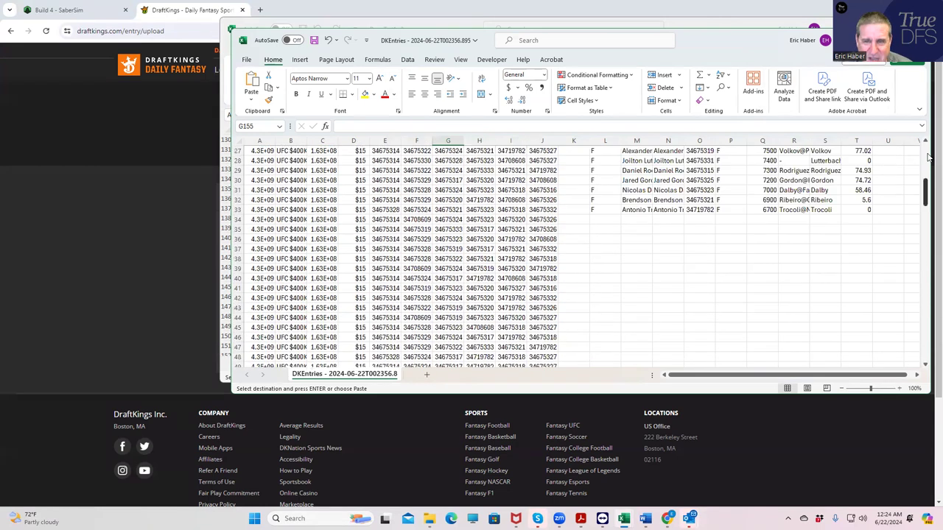
{"action": "left_click_drag", "start_coordinate": [377, 163], "coordinate": [546, 179]}
{"action": "key", "text": "ctrl+v"}
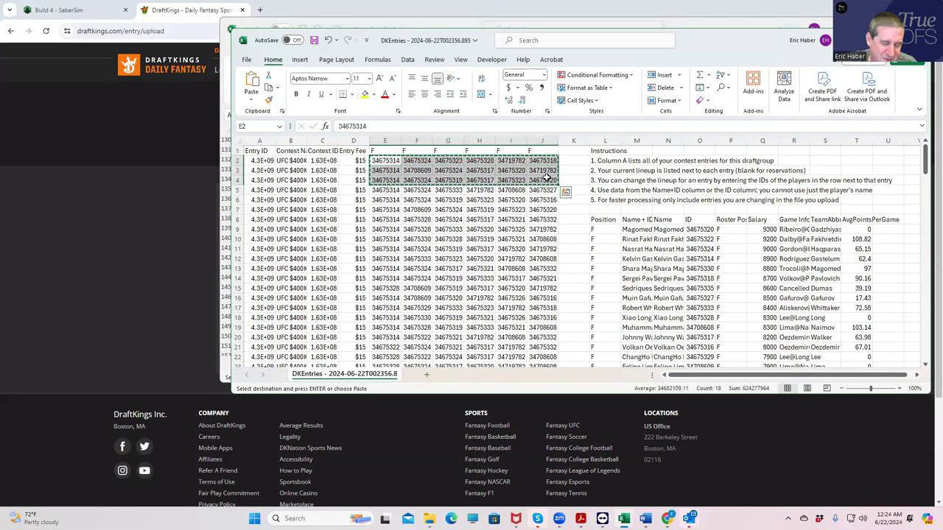
{"action": "scroll", "coordinate": [490, 268], "scroll_direction": "down", "scroll_amount": 20}
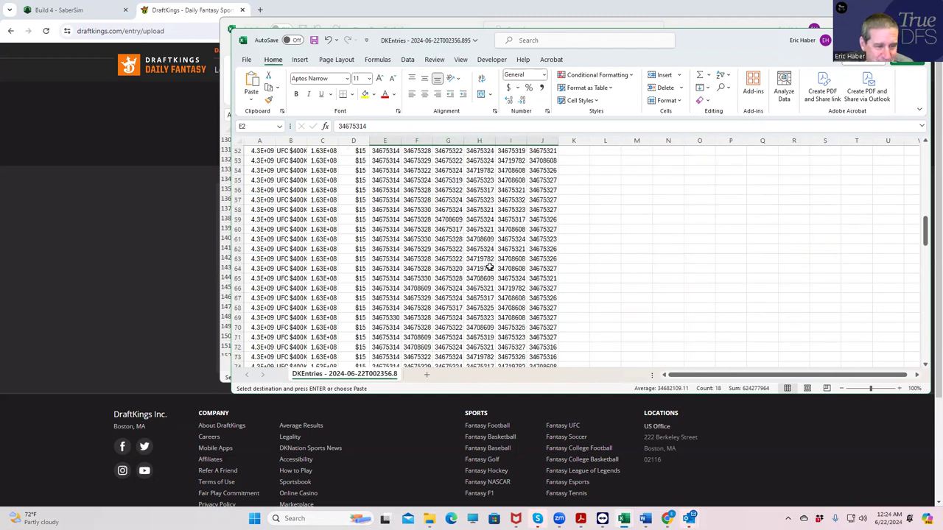
{"action": "scroll", "coordinate": [490, 268], "scroll_direction": "down", "scroll_amount": 20}
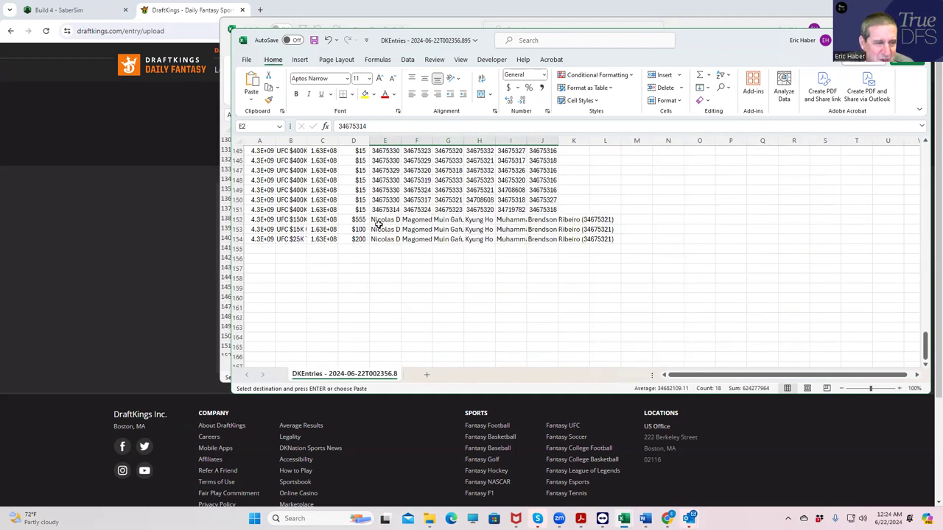
{"action": "left_click", "coordinate": [378, 219]}
{"action": "key", "text": "ctrl+v"}
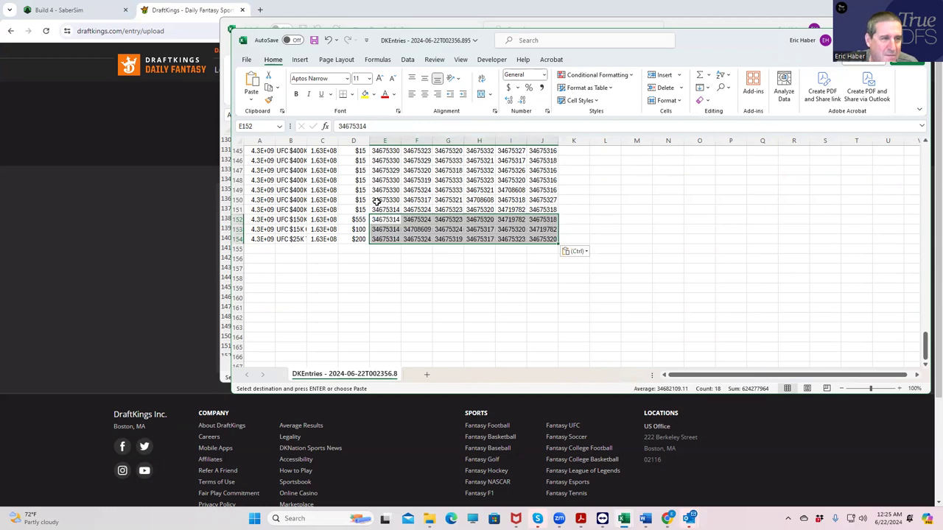
Save and close the entries file, then upload DKEntries - 2024-06-22T002356.895 from Downloads to DraftKings
{"action": "left_click", "coordinate": [314, 41]}
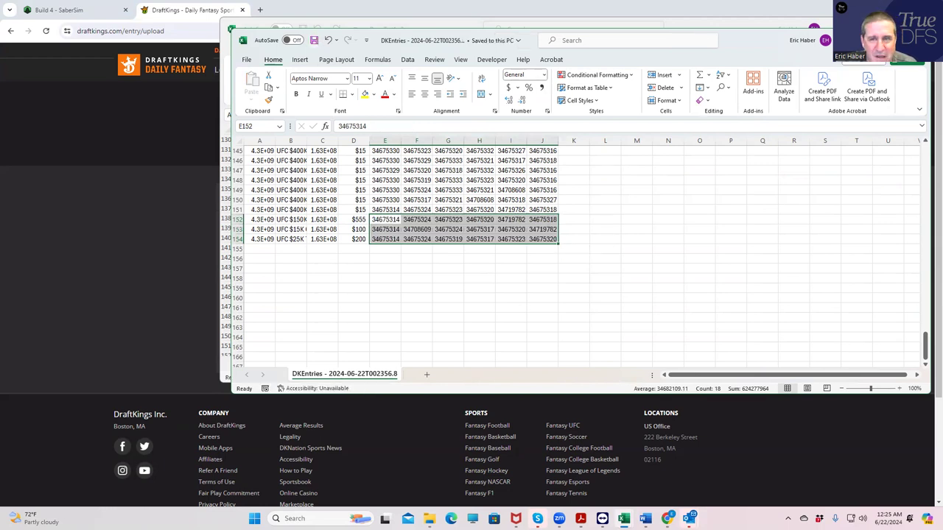
{"action": "left_click", "coordinate": [915, 40]}
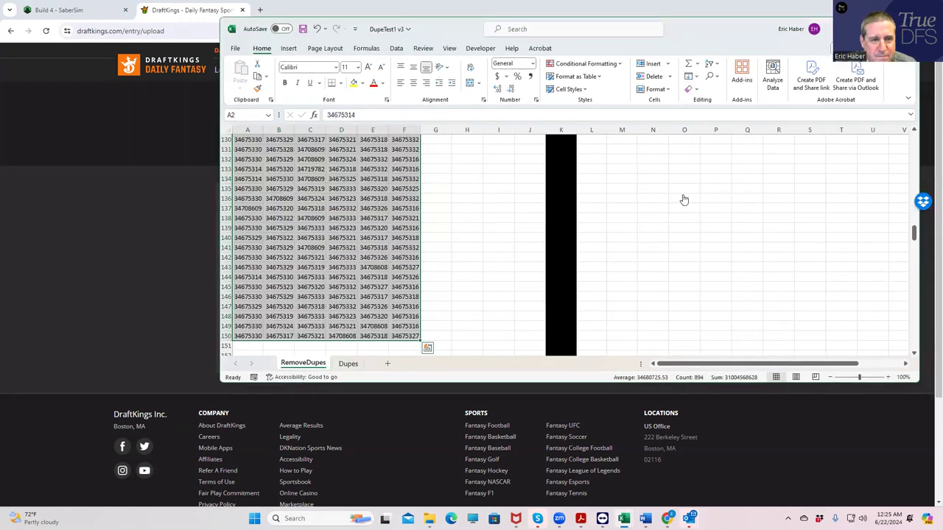
{"action": "key", "text": "alt+Tab"}
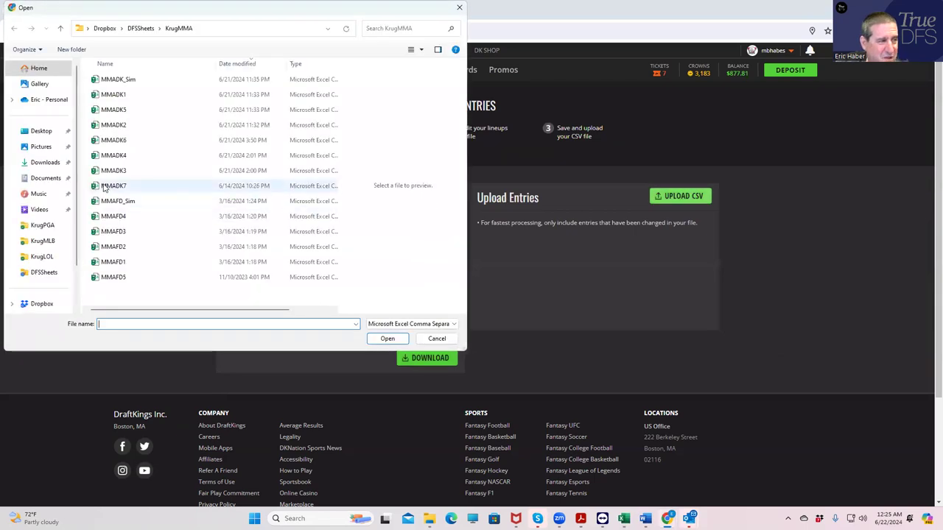
{"action": "left_click", "coordinate": [60, 168]}
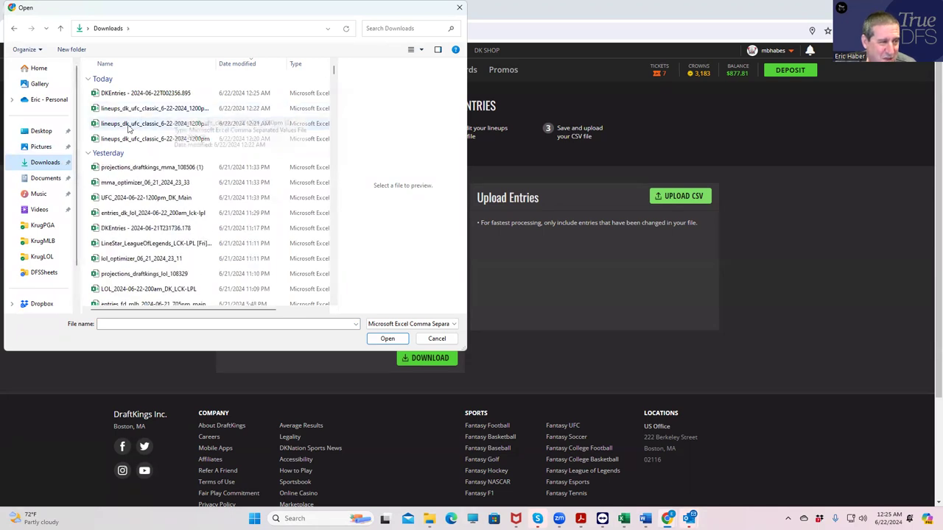
{"action": "left_click", "coordinate": [160, 94]}
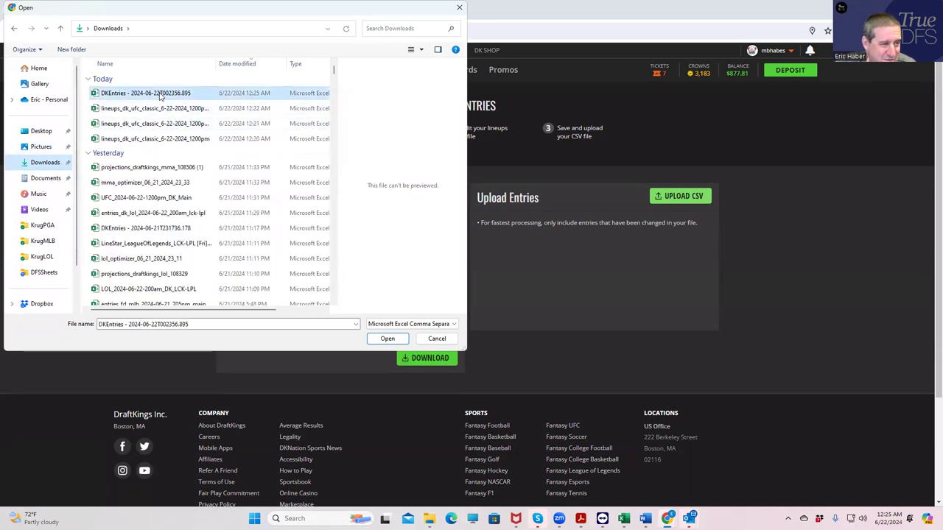
{"action": "left_click", "coordinate": [388, 338]}
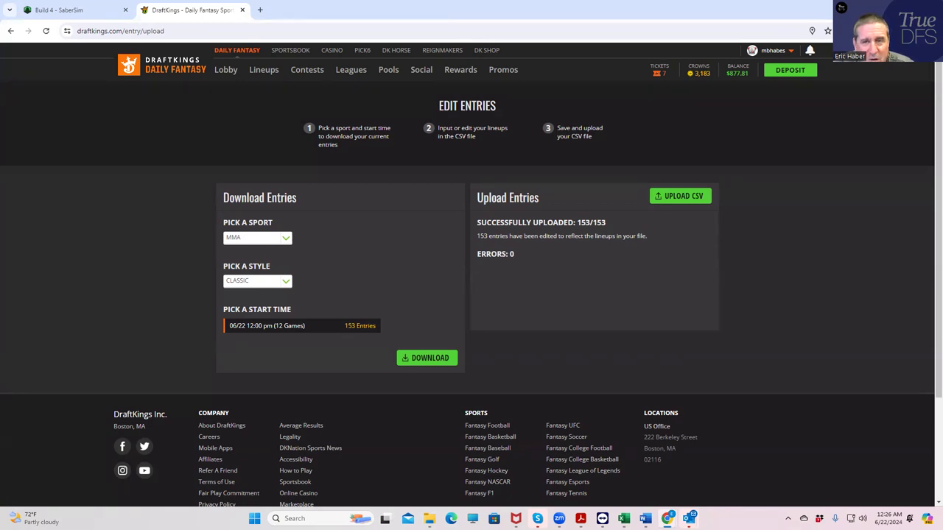
Show the desktop and close the calendar reminder window
{"action": "key", "text": "super+d"}
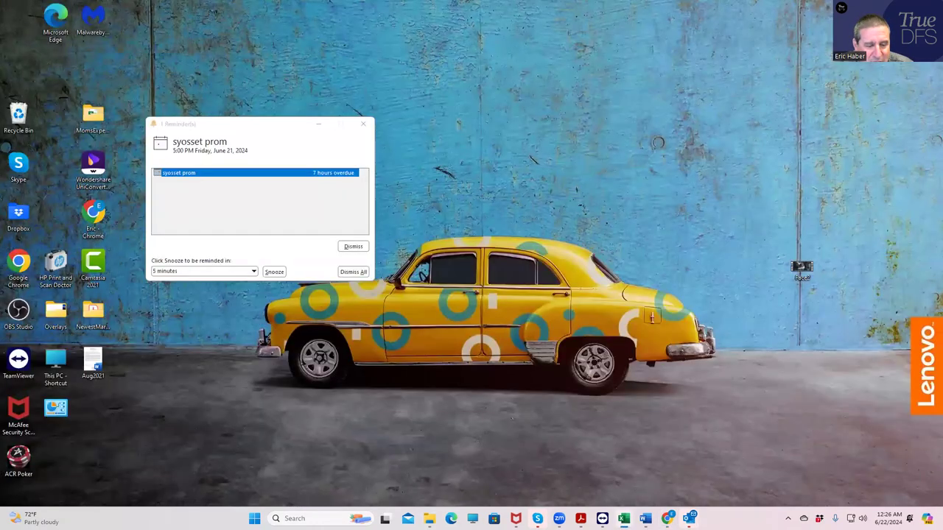
{"action": "mouse_move", "coordinate": [667, 519]}
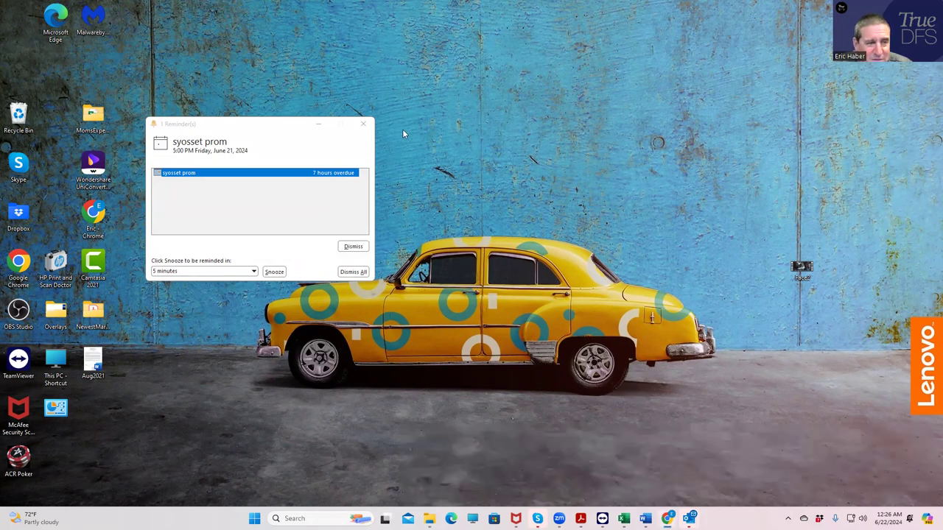
{"action": "left_click", "coordinate": [365, 127]}
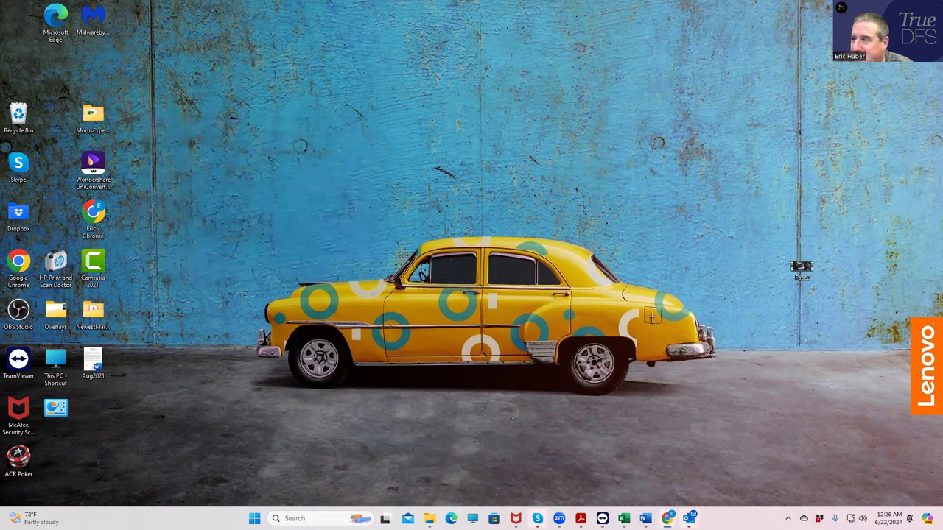